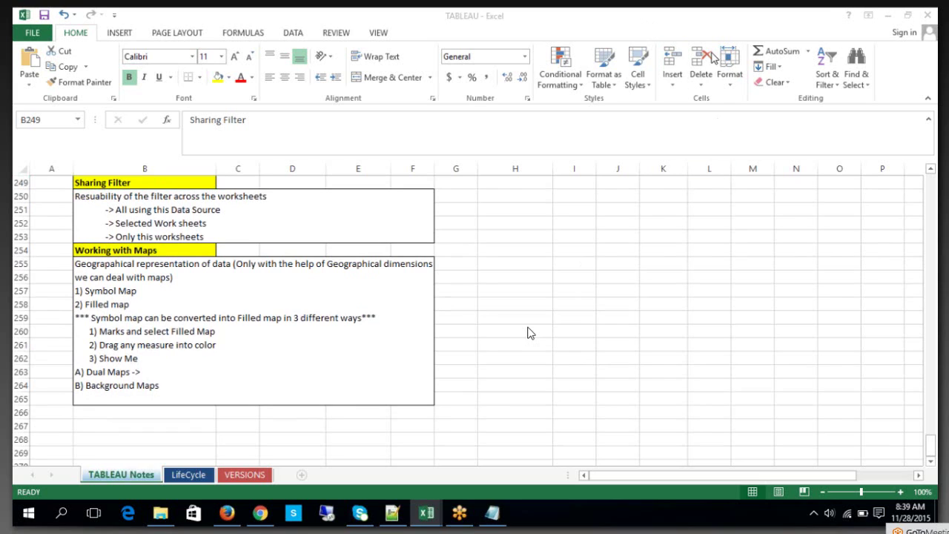
- Review the Sharing Filter notes in the Excel workbook
{"action": "left_click", "coordinate": [704, 27]}
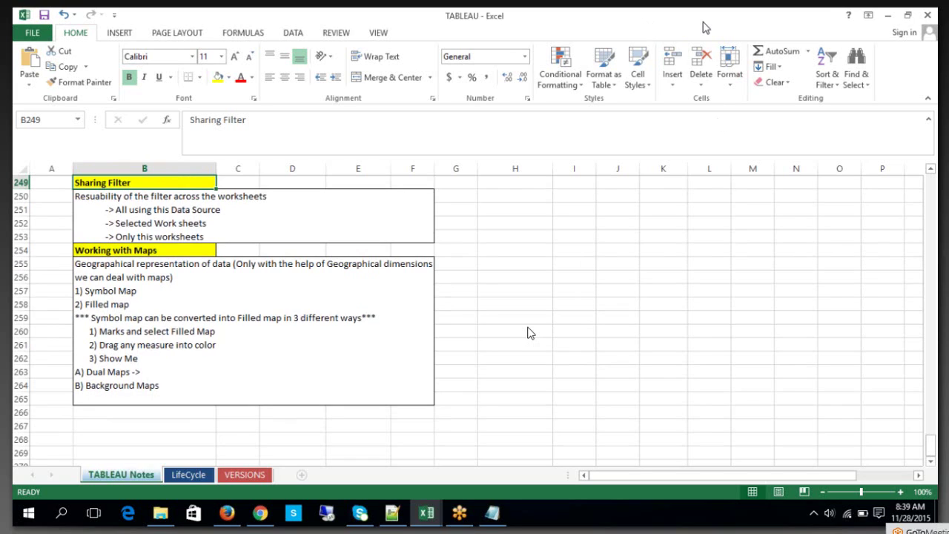
{"action": "left_click", "coordinate": [915, 41]}
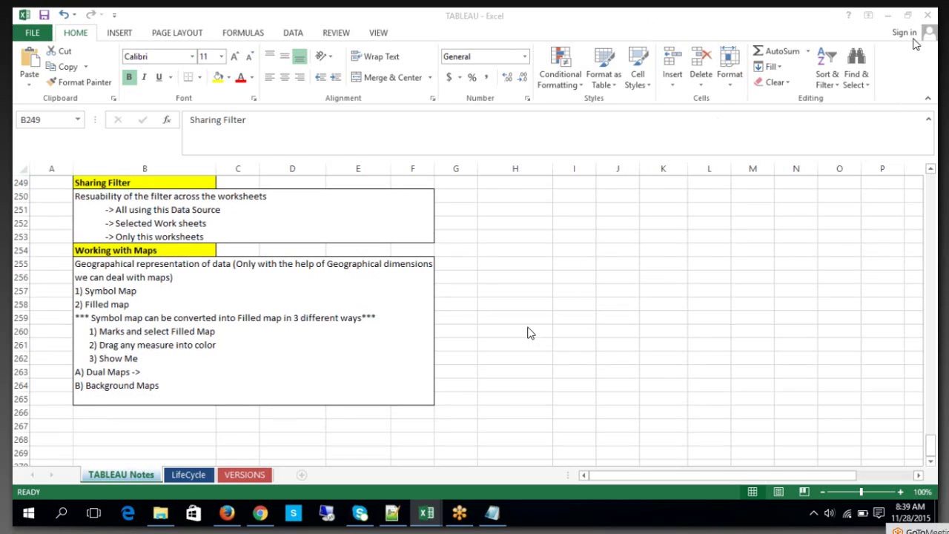
{"action": "left_click", "coordinate": [574, 269]}
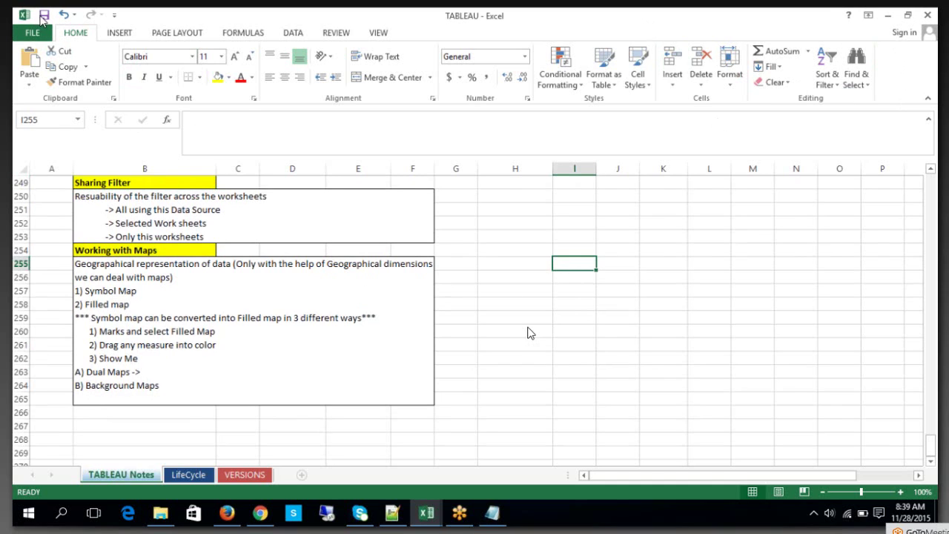
{"action": "left_click", "coordinate": [507, 262]}
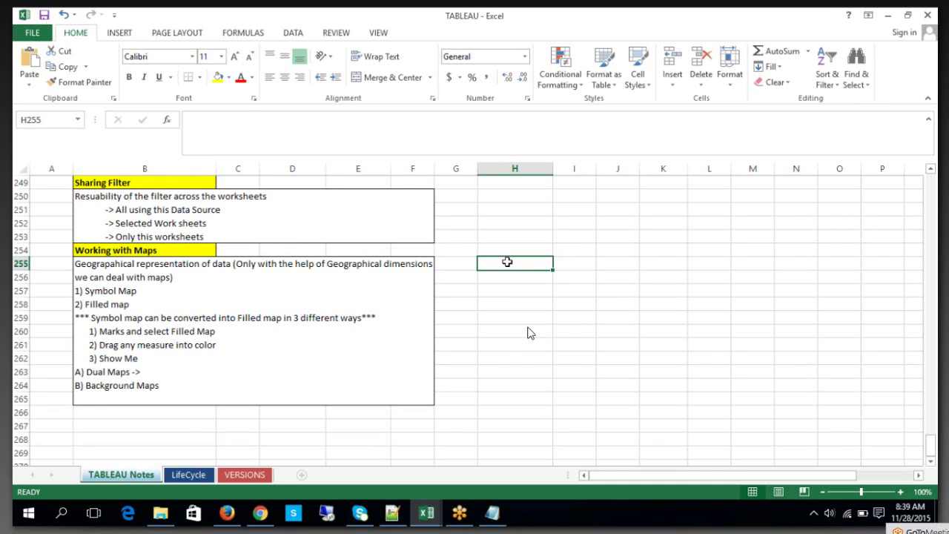
- Show and refresh the desktop, then launch Tableau 9.1 from its shortcut
{"action": "left_click", "coordinate": [938, 511]}
{"action": "right_click", "coordinate": [346, 194]}
{"action": "left_click", "coordinate": [376, 230]}
{"action": "left_click", "coordinate": [907, 25]}
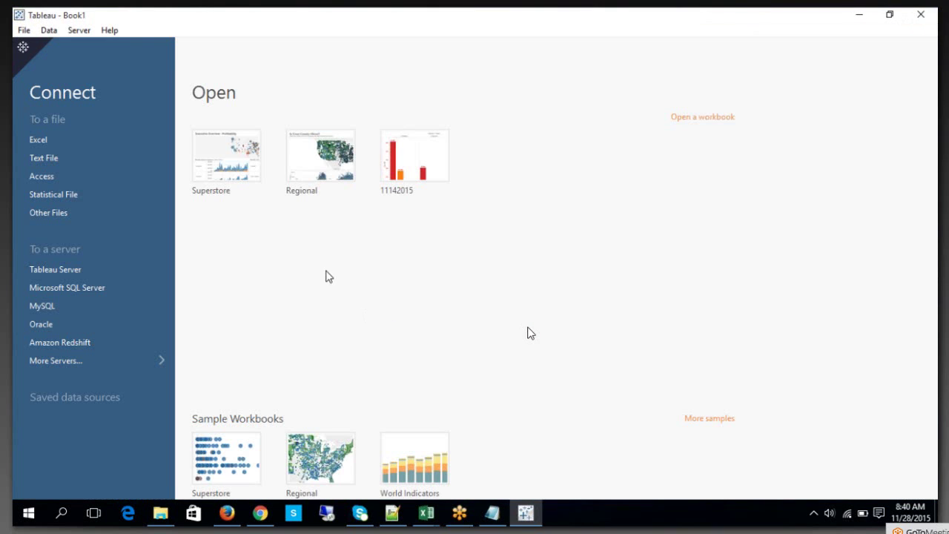
- Open the recent 11142015 workbook from the Tableau start page
{"action": "left_click", "coordinate": [413, 155]}
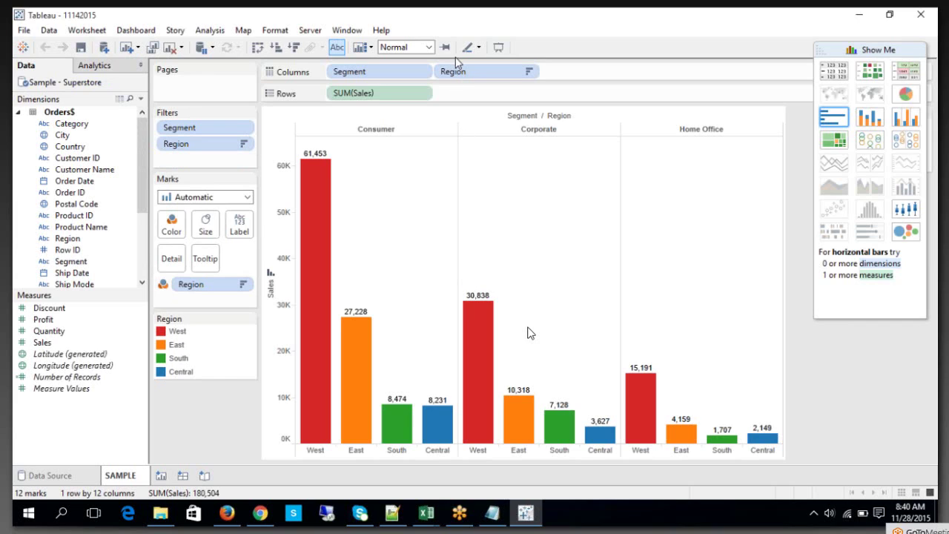
- Remove the existing Segment and Region filters from the sheet
{"action": "right_click", "coordinate": [193, 135]}
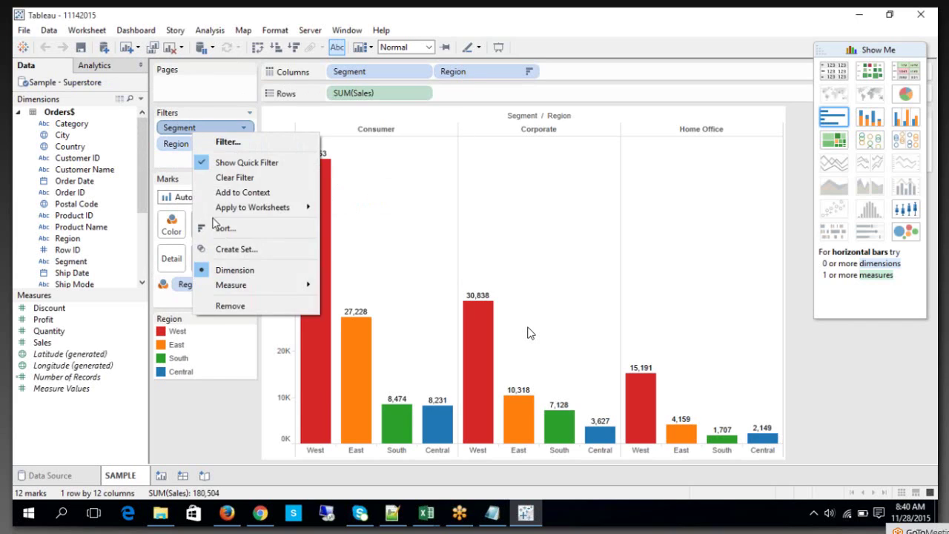
{"action": "left_click", "coordinate": [254, 305]}
{"action": "right_click", "coordinate": [200, 129]}
{"action": "left_click", "coordinate": [233, 298]}
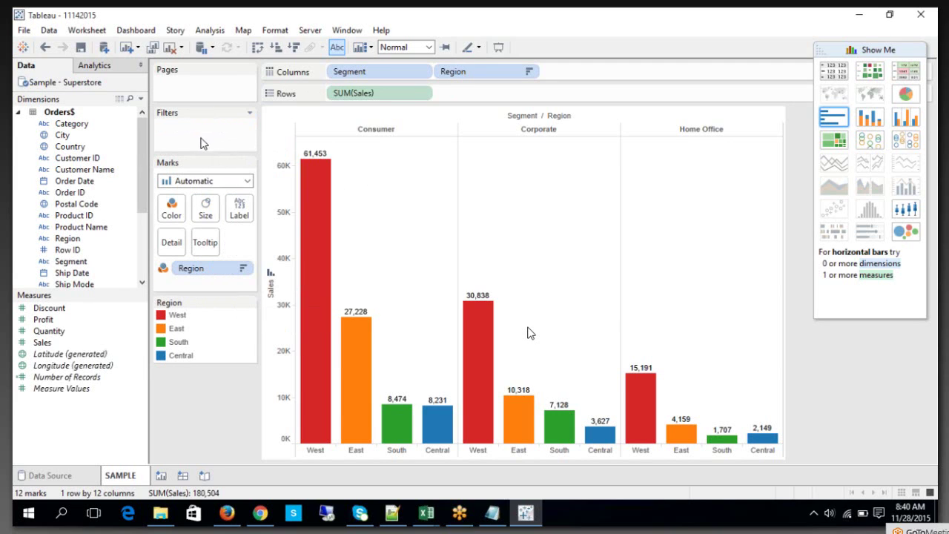
- Add a new Segment filter that keeps only Consumer and Corporate
{"action": "left_click_drag", "start_coordinate": [72, 262], "coordinate": [186, 141]}
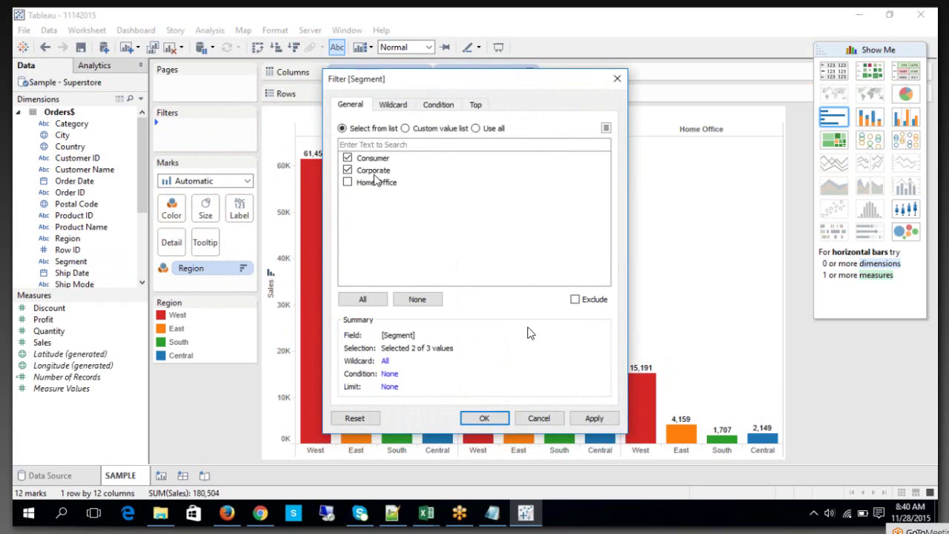
{"action": "left_click", "coordinate": [594, 418]}
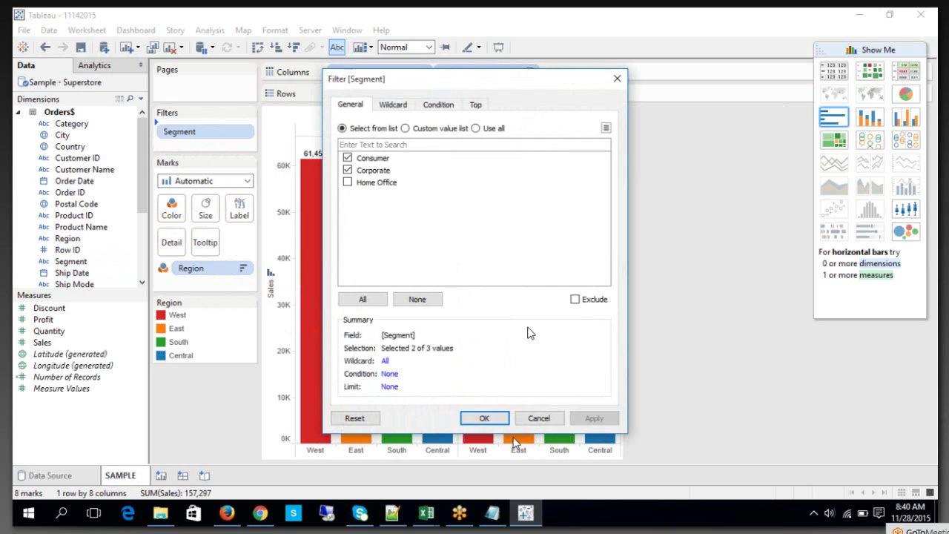
{"action": "left_click", "coordinate": [483, 419]}
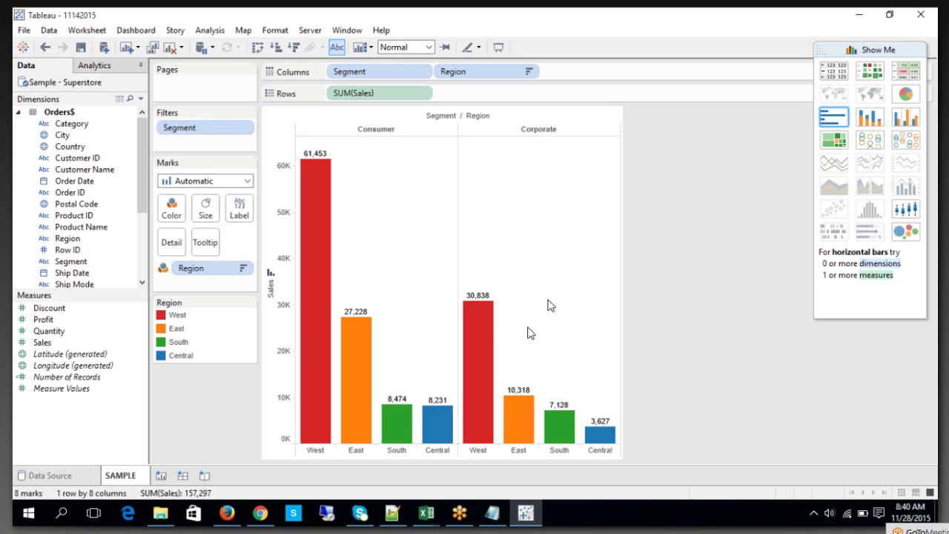
{"action": "left_click", "coordinate": [210, 132]}
{"action": "right_click", "coordinate": [211, 133]}
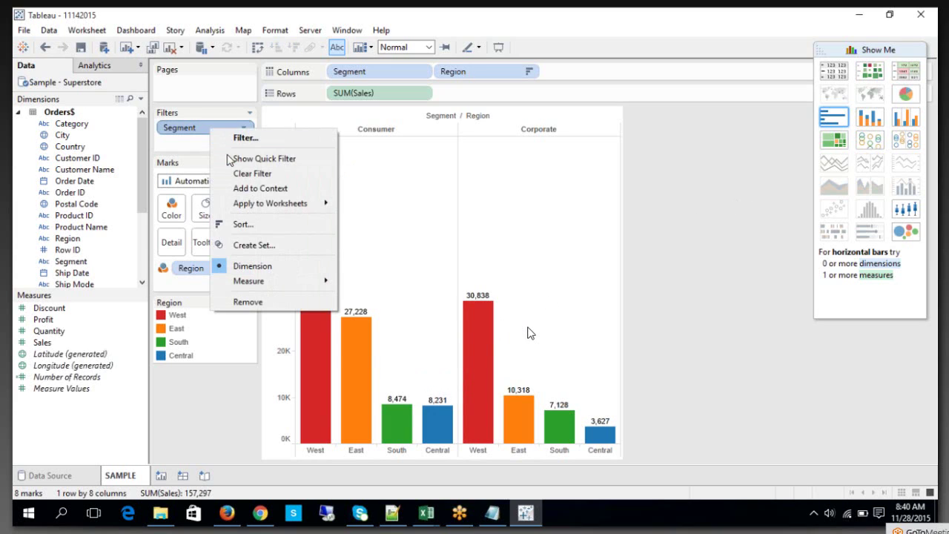
{"action": "mouse_move", "coordinate": [252, 202]}
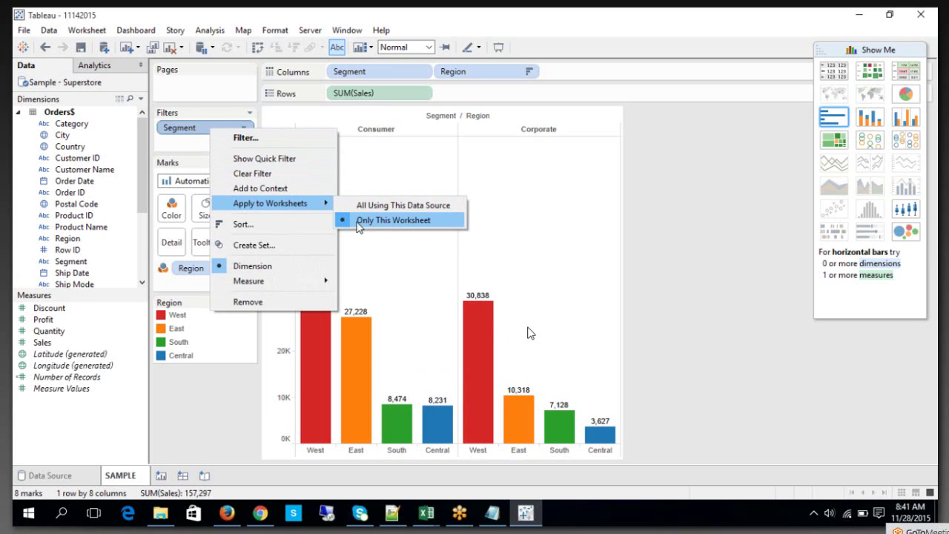
{"action": "left_click", "coordinate": [427, 512]}
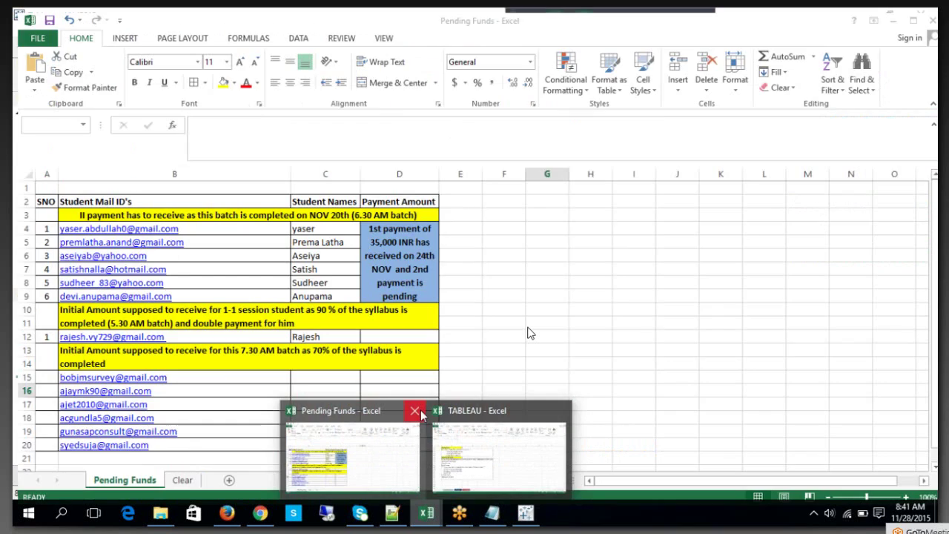
- Close Pending Funds and highlight the 'All using this Data Source' note in Excel
{"action": "left_click", "coordinate": [414, 410]}
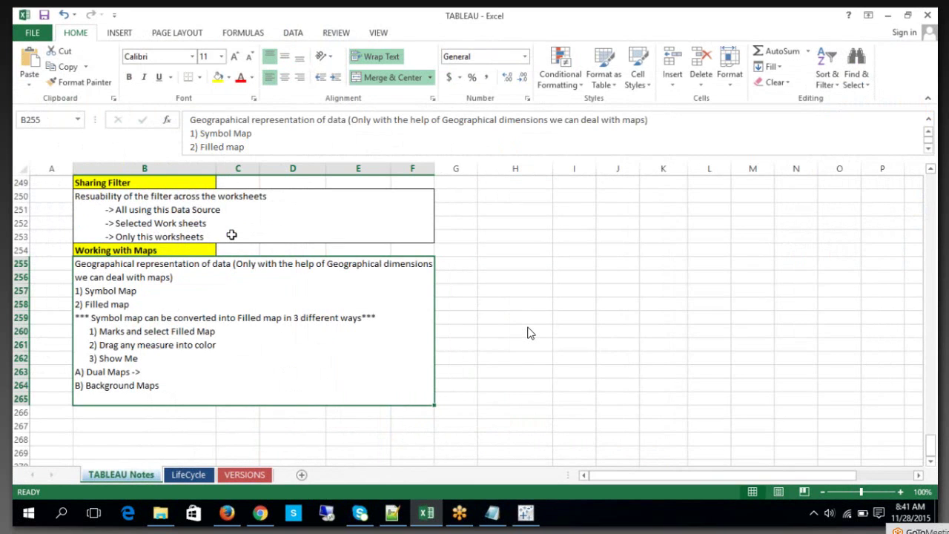
{"action": "double_click", "coordinate": [232, 234]}
{"action": "left_click_drag", "start_coordinate": [232, 234], "coordinate": [222, 209]}
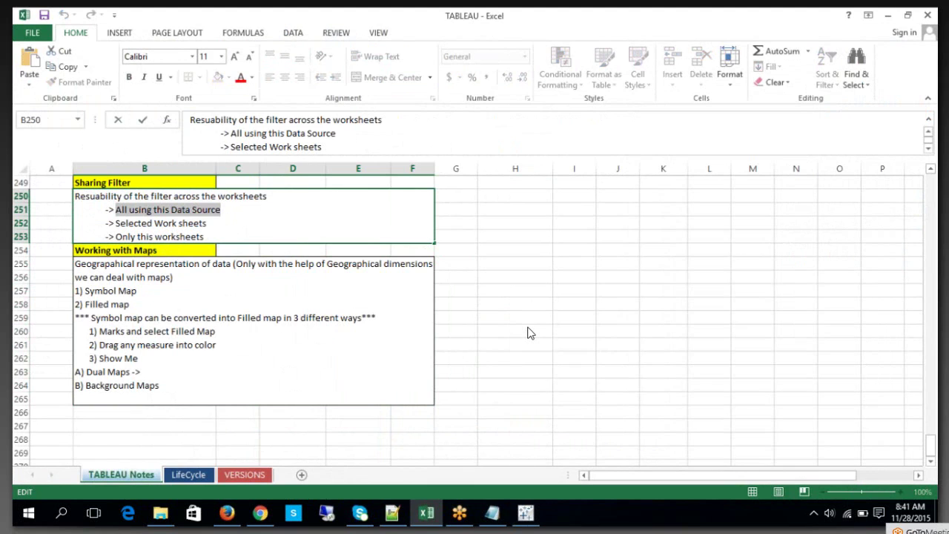
{"action": "left_click", "coordinate": [526, 512]}
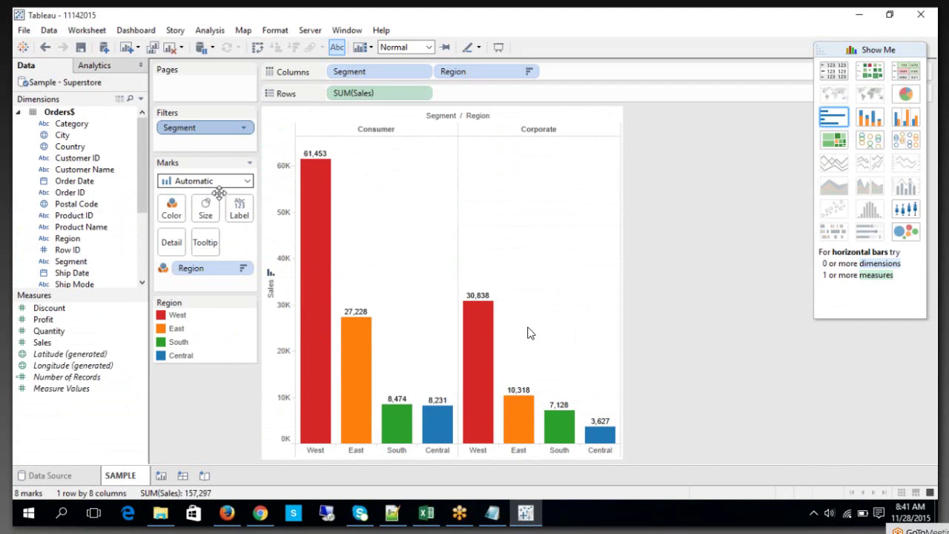
- Compare the Segment filter's options with the 'Selected Work sheets' note in Excel
{"action": "right_click", "coordinate": [237, 128]}
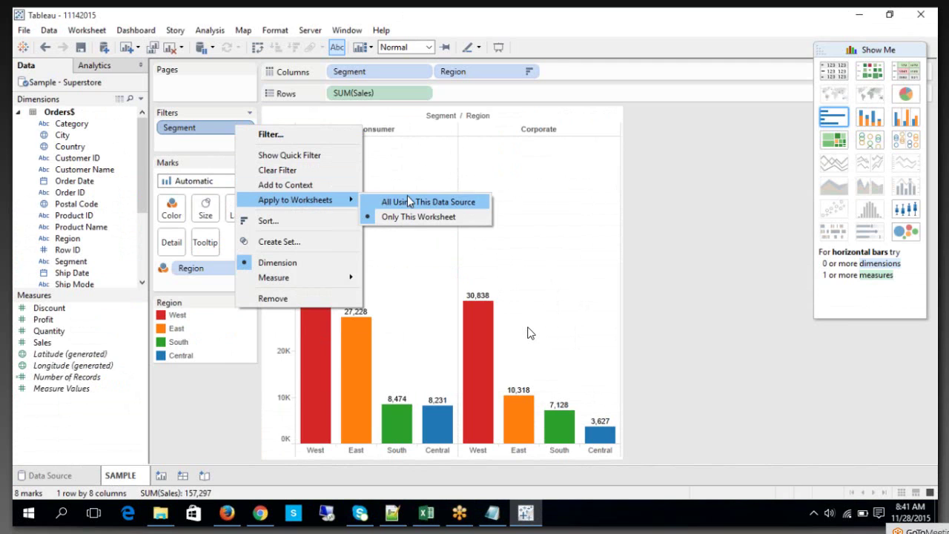
{"action": "left_click", "coordinate": [438, 513]}
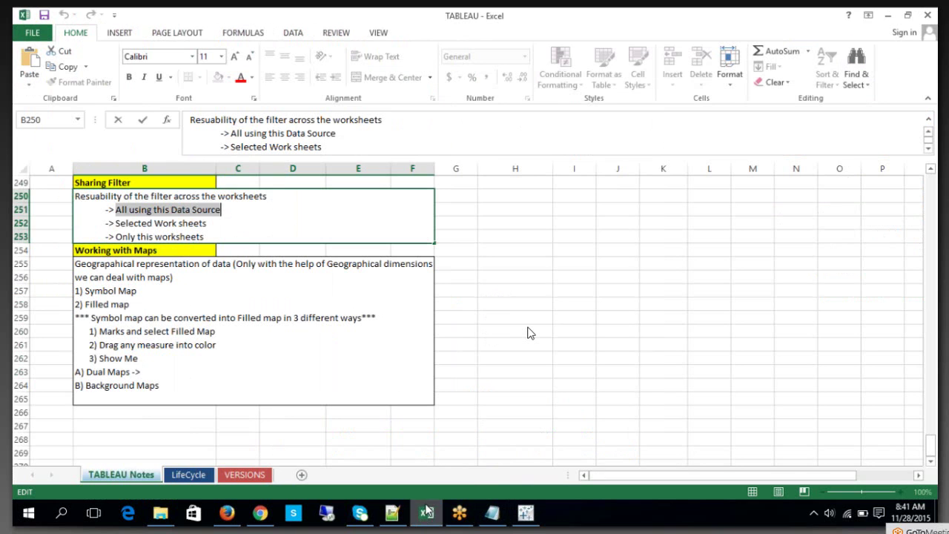
{"action": "left_click_drag", "start_coordinate": [116, 224], "coordinate": [210, 224]}
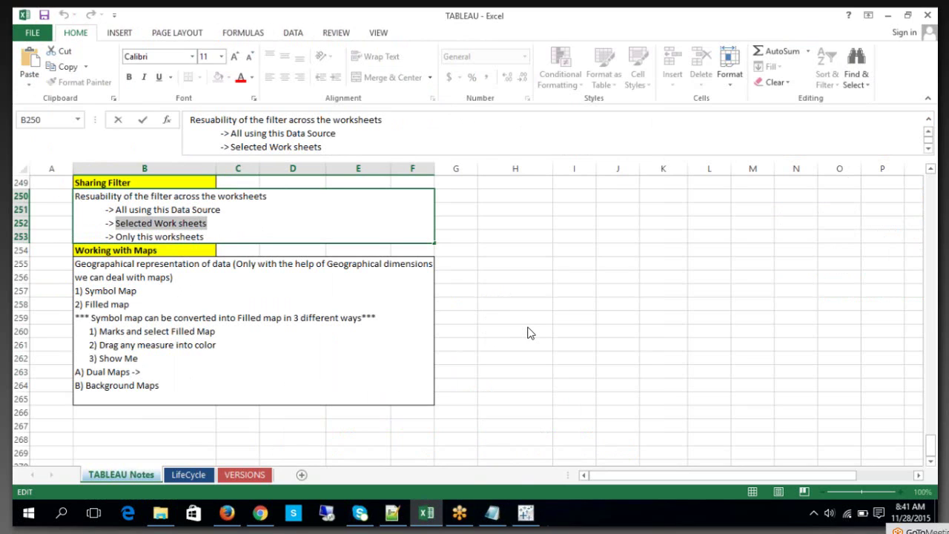
{"action": "key", "text": "alt+Tab"}
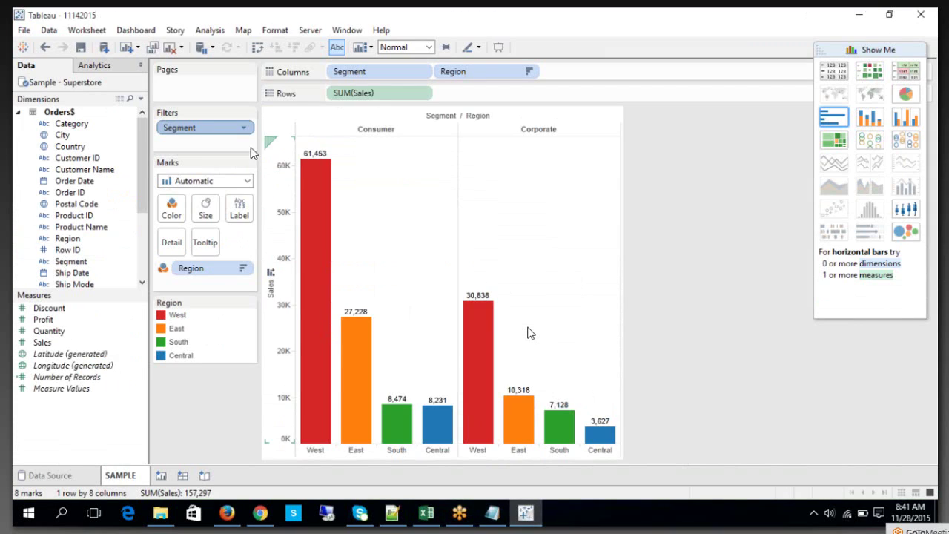
- Recheck the Segment filter's Apply to Worksheets menu, then add blank worksheet Sheet 2
{"action": "right_click", "coordinate": [215, 131]}
{"action": "mouse_move", "coordinate": [278, 209]}
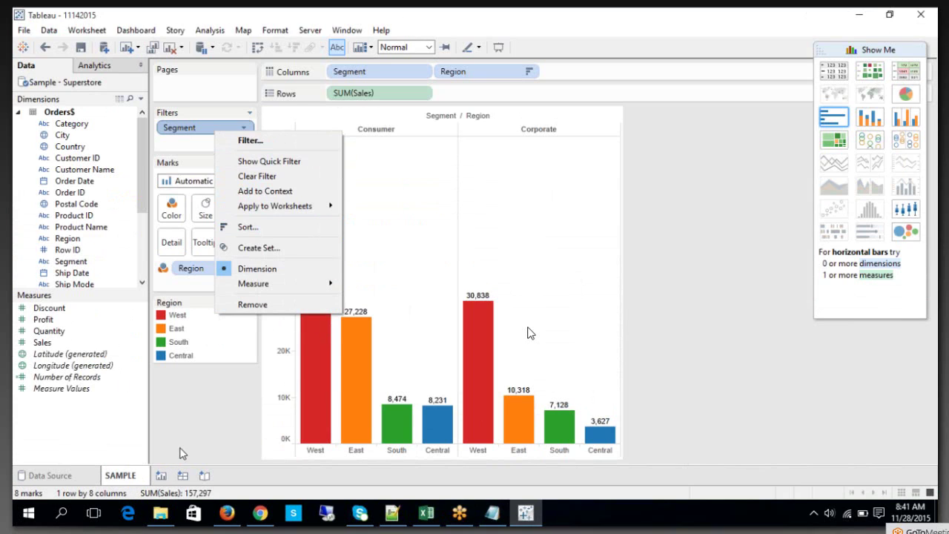
{"action": "left_click", "coordinate": [161, 475]}
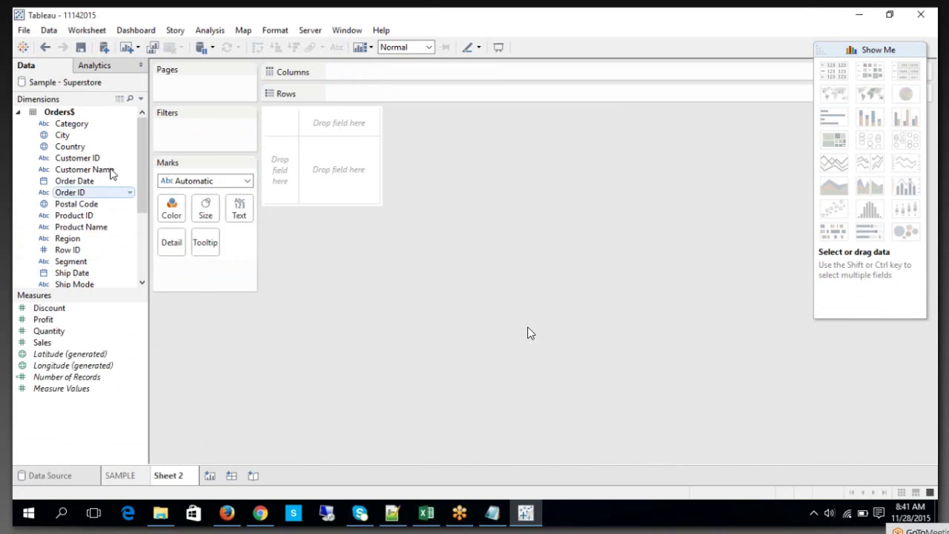
- Build Sheet 2 with Country and City on rows and Discount on columns
{"action": "left_click_drag", "start_coordinate": [74, 149], "coordinate": [332, 92]}
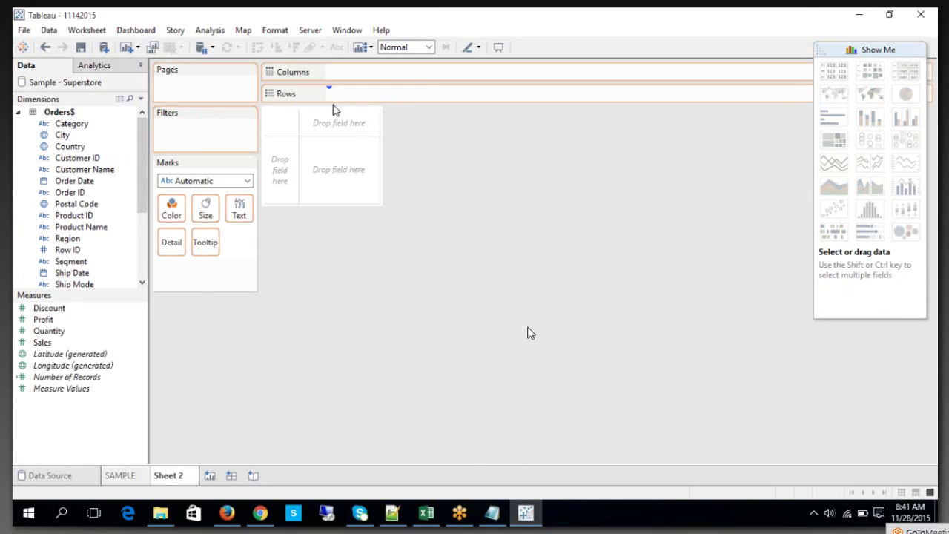
{"action": "mouse_move", "coordinate": [74, 136]}
{"action": "left_mouse_down"}
{"action": "mouse_move", "coordinate": [355, 104]}
{"action": "mouse_move", "coordinate": [457, 107]}
{"action": "left_mouse_up"}
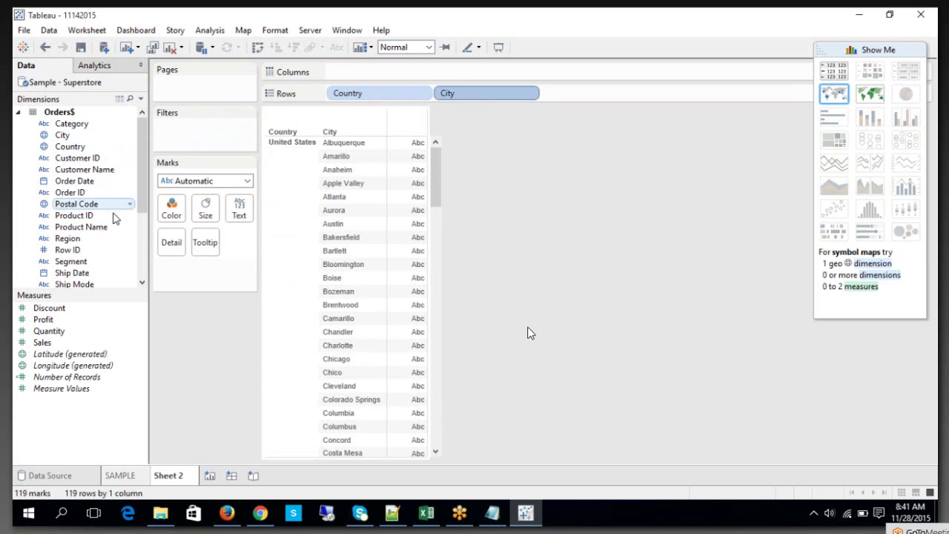
{"action": "mouse_move", "coordinate": [49, 308]}
{"action": "left_mouse_down"}
{"action": "mouse_move", "coordinate": [419, 66]}
{"action": "mouse_move", "coordinate": [409, 83]}
{"action": "left_mouse_up"}
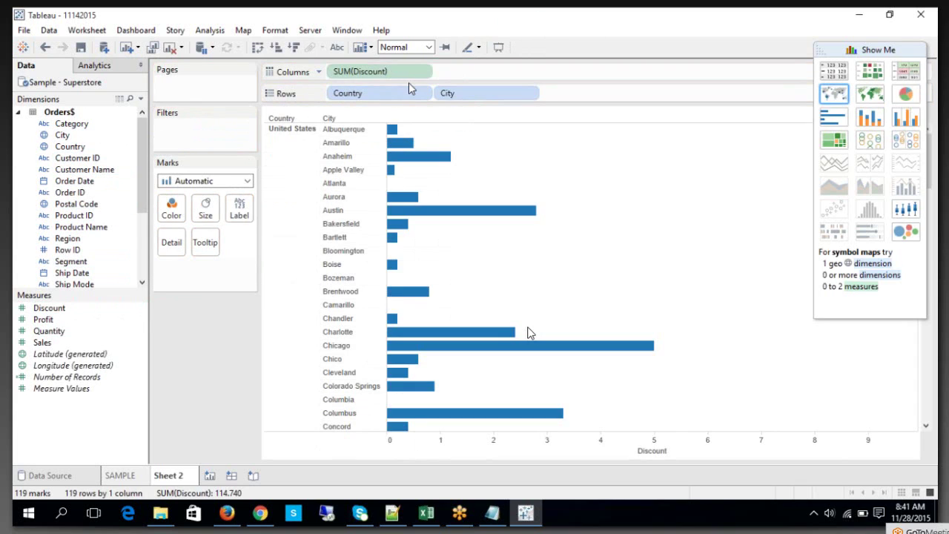
- On SAMPLE, confirm the Segment filter applies to Only This Worksheet
{"action": "left_click", "coordinate": [121, 476]}
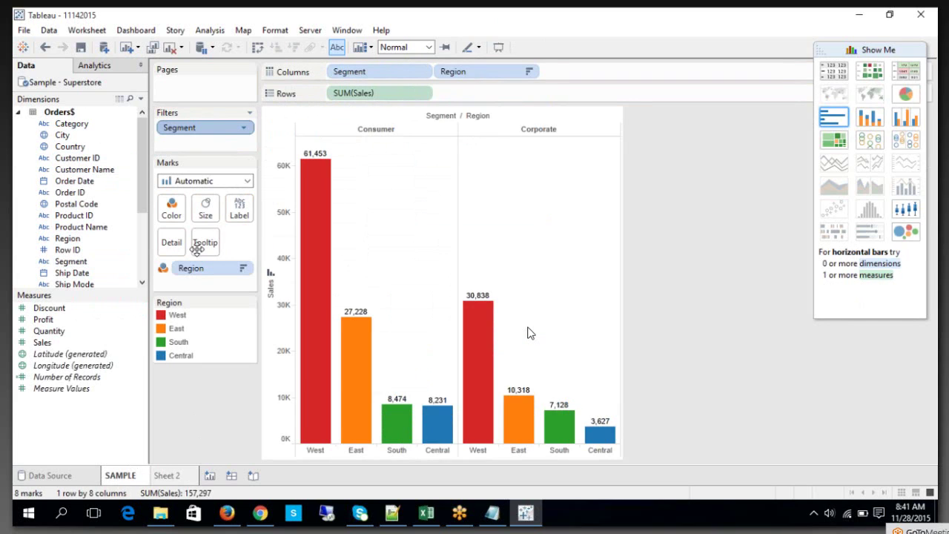
{"action": "right_click", "coordinate": [225, 127]}
{"action": "mouse_move", "coordinate": [308, 198]}
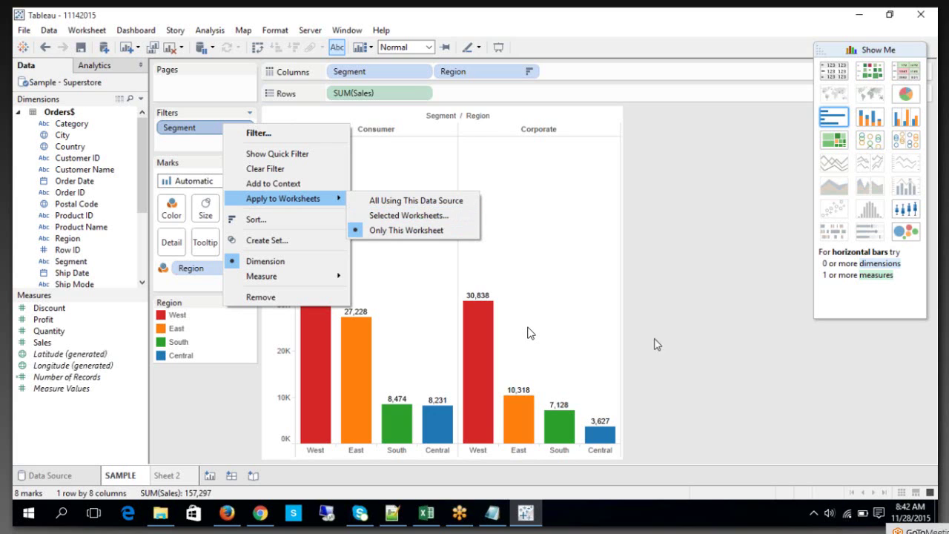
{"action": "left_click", "coordinate": [712, 342]}
{"action": "left_click", "coordinate": [436, 517]}
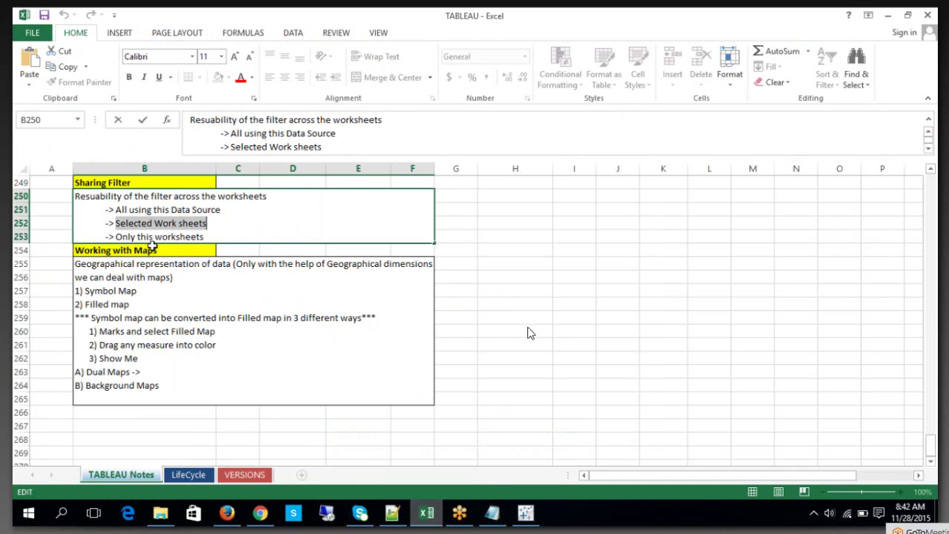
{"action": "left_click_drag", "start_coordinate": [273, 195], "coordinate": [66, 202]}
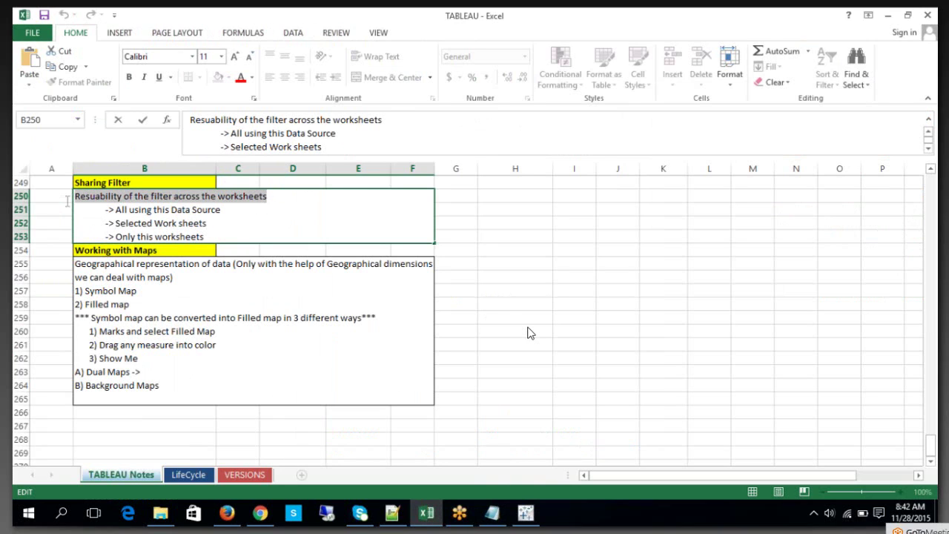
{"action": "left_click", "coordinate": [117, 223]}
{"action": "left_click_drag", "start_coordinate": [117, 223], "coordinate": [216, 222]}
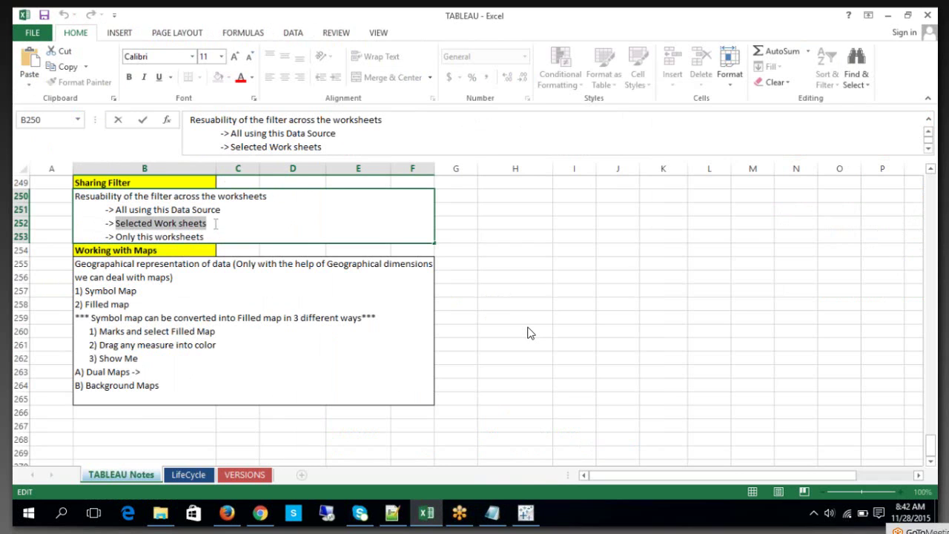
{"action": "left_click", "coordinate": [459, 512]}
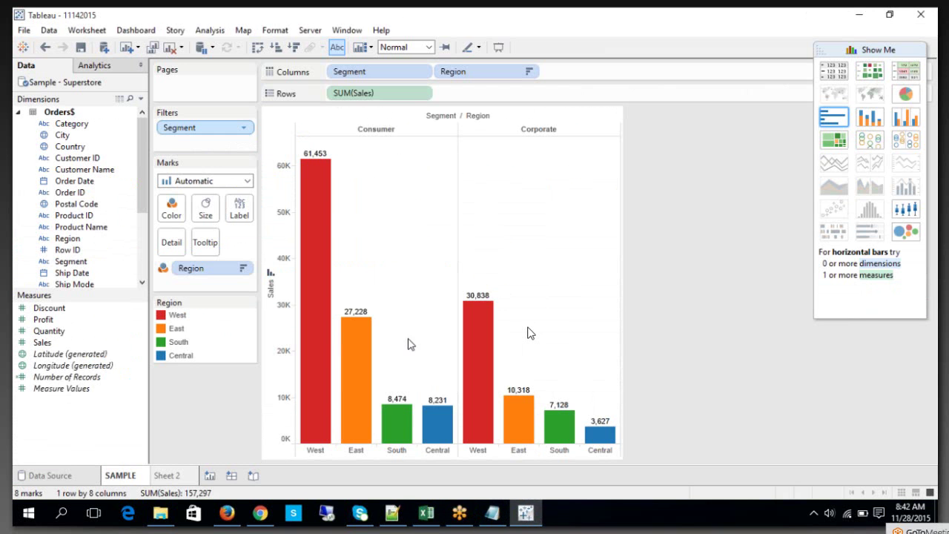
- Share the Segment filter with Sheet 2 via Selected Worksheets, then view Sheet 2
{"action": "right_click", "coordinate": [215, 131]}
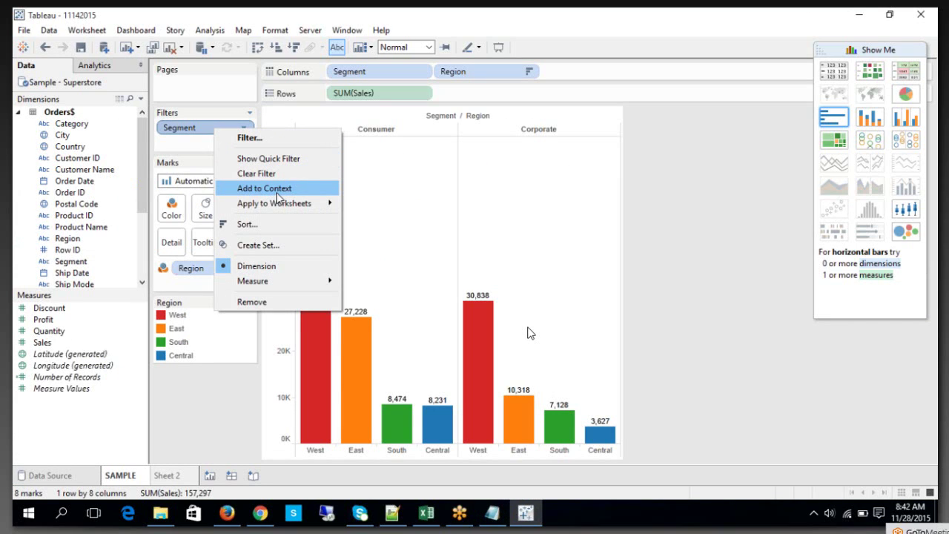
{"action": "mouse_move", "coordinate": [279, 204]}
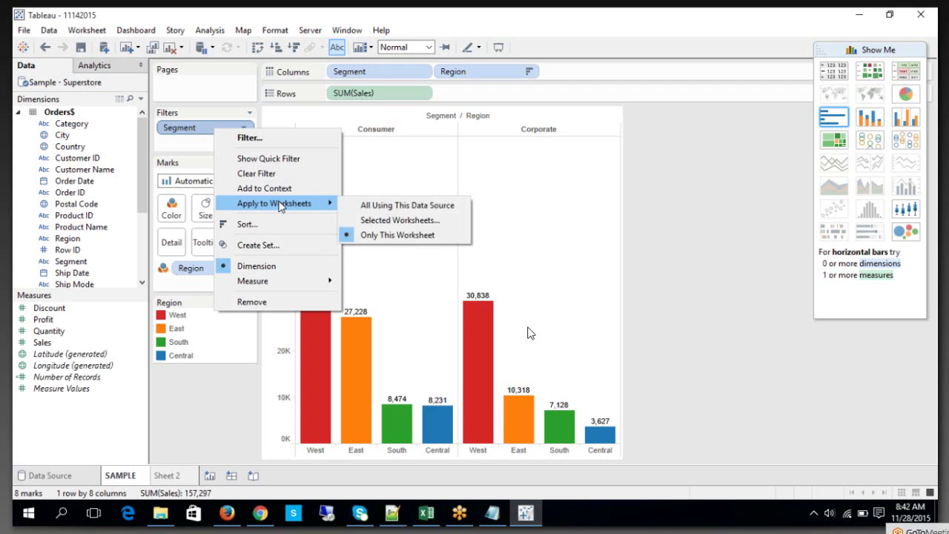
{"action": "left_click", "coordinate": [350, 219]}
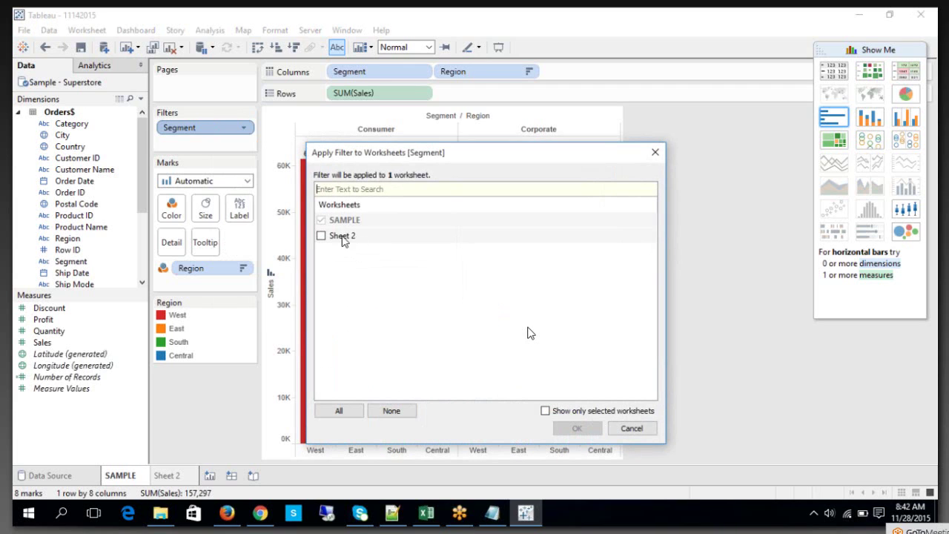
{"action": "left_click", "coordinate": [321, 236]}
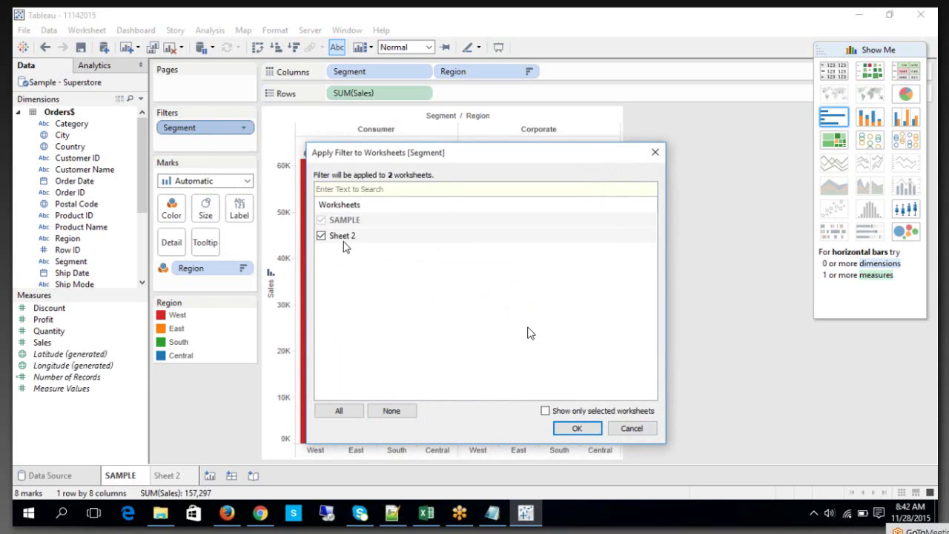
{"action": "left_click", "coordinate": [588, 432]}
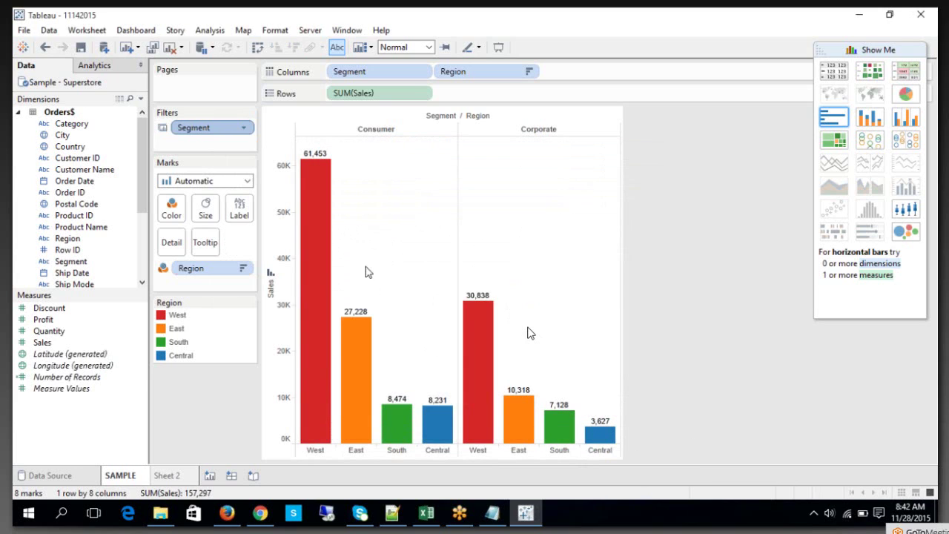
{"action": "left_click", "coordinate": [183, 479]}
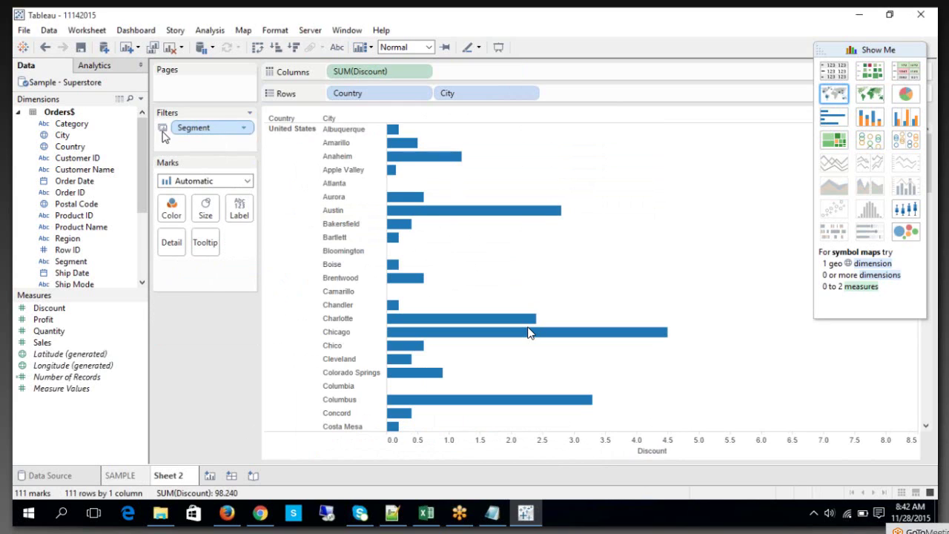
{"action": "left_click", "coordinate": [120, 475]}
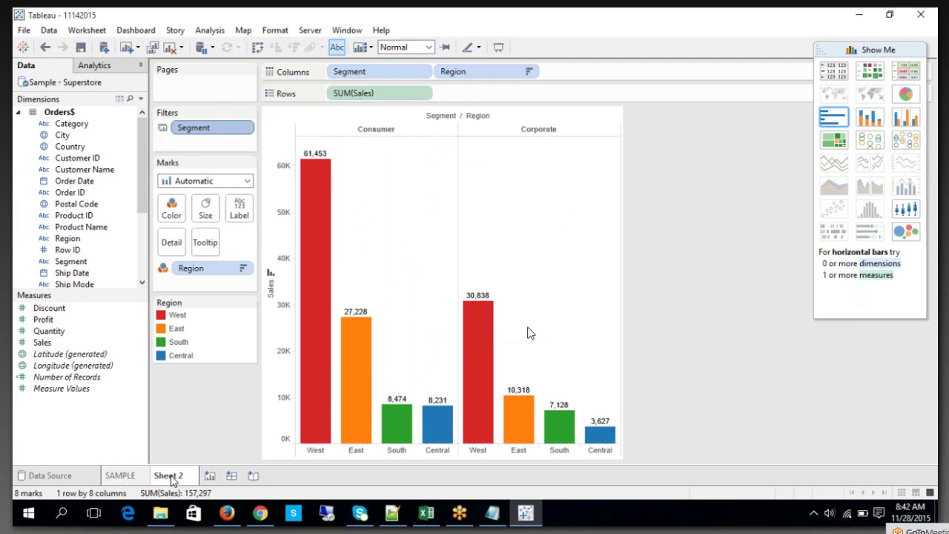
{"action": "left_click", "coordinate": [167, 476]}
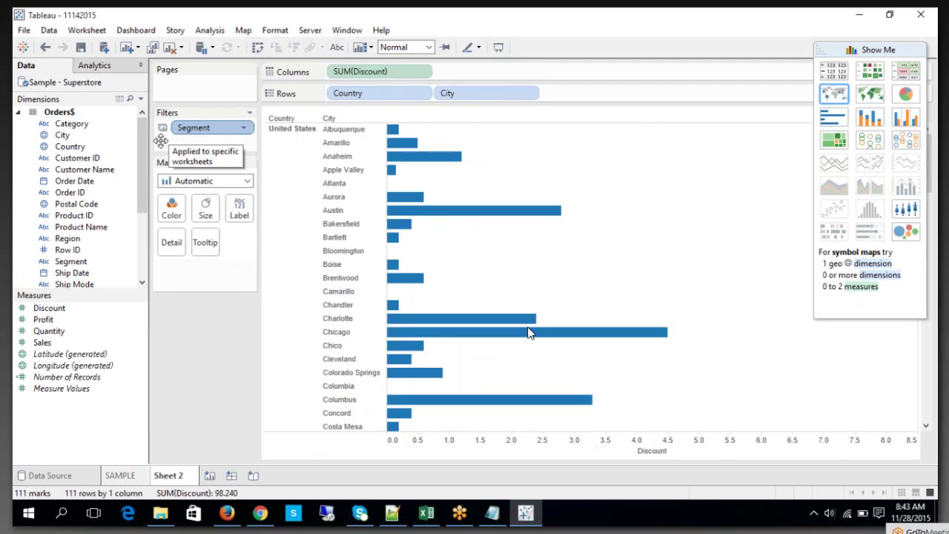
{"action": "left_click", "coordinate": [126, 478]}
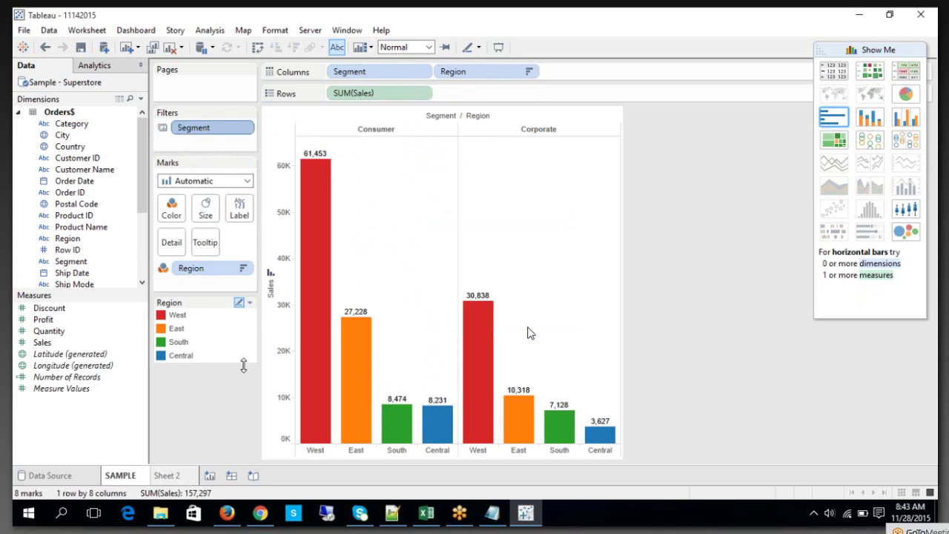
{"action": "left_click", "coordinate": [177, 477]}
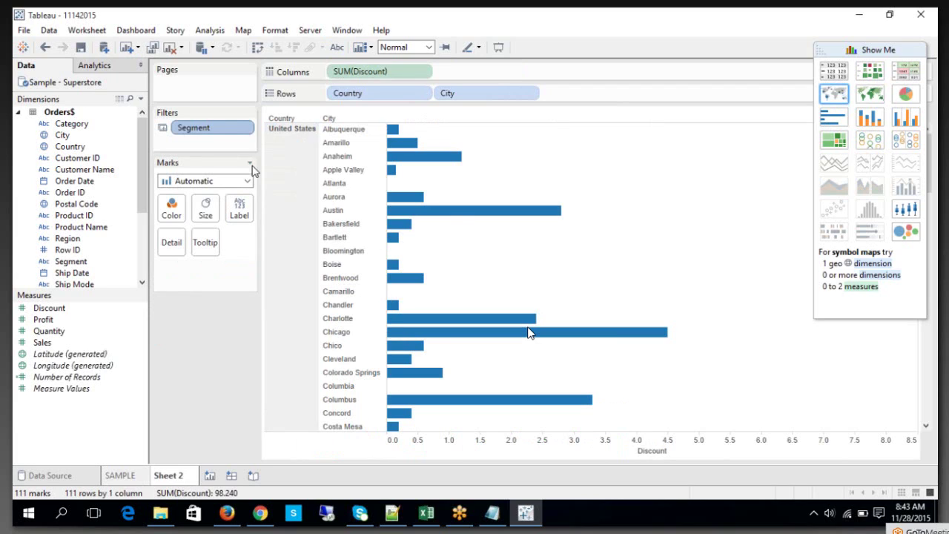
- Set the Segment filter's Apply to Worksheets option to All Using This Data Source
{"action": "right_click", "coordinate": [213, 129]}
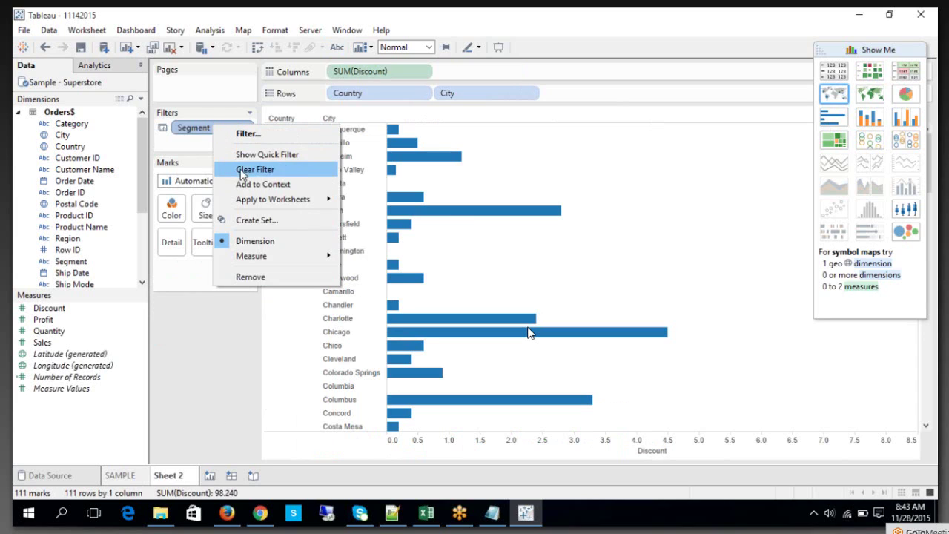
{"action": "mouse_move", "coordinate": [311, 203]}
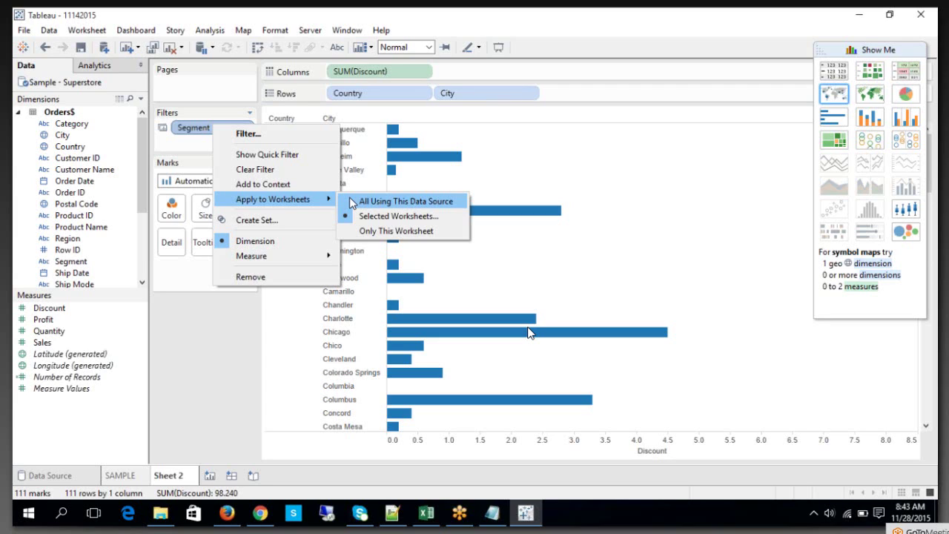
{"action": "left_click", "coordinate": [406, 201]}
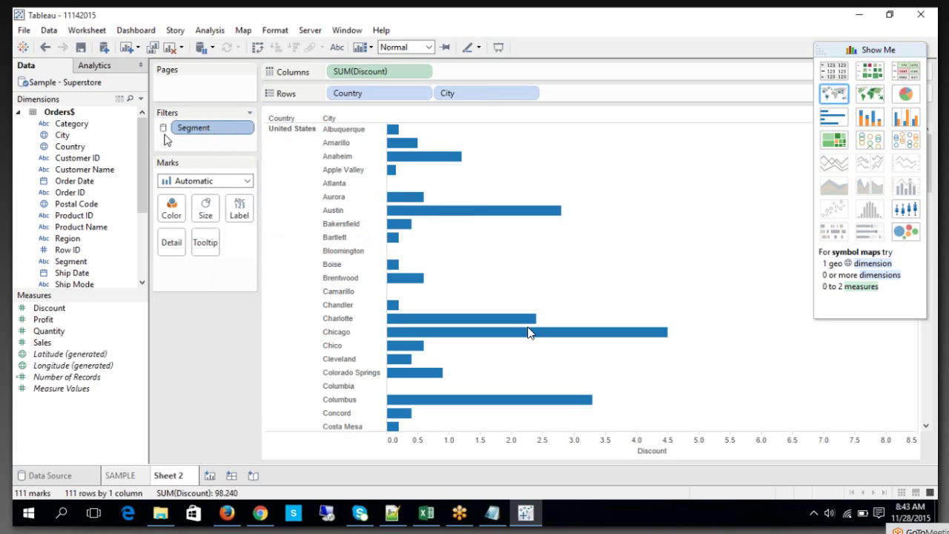
- From Sheet 2, review the filter's Selected Worksheets list, toggling SAMPLE off and back on
{"action": "left_click", "coordinate": [120, 475]}
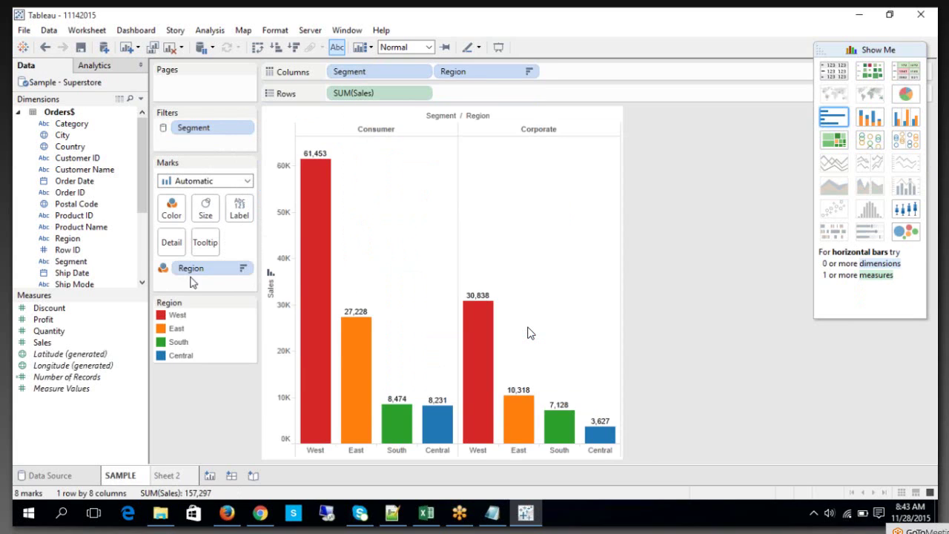
{"action": "left_click", "coordinate": [167, 475]}
{"action": "right_click", "coordinate": [225, 135]}
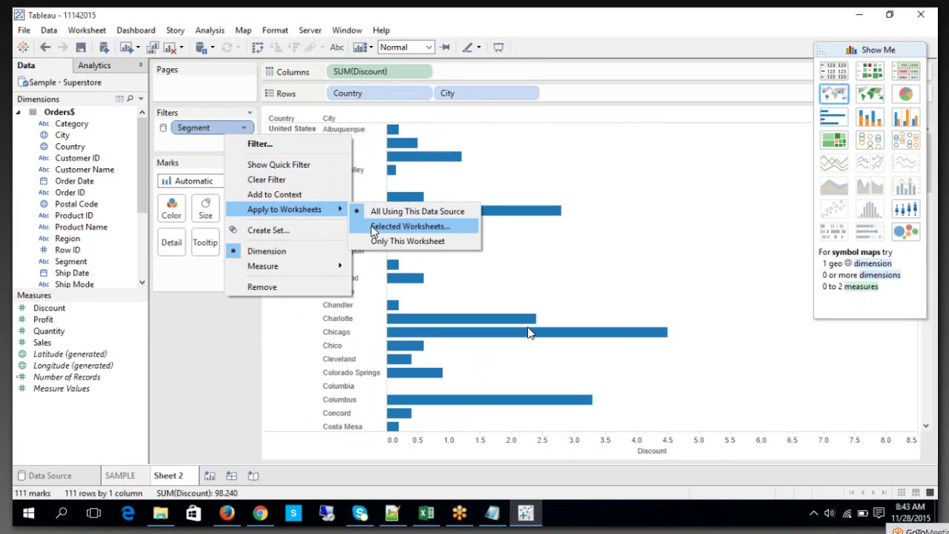
{"action": "left_click", "coordinate": [373, 227]}
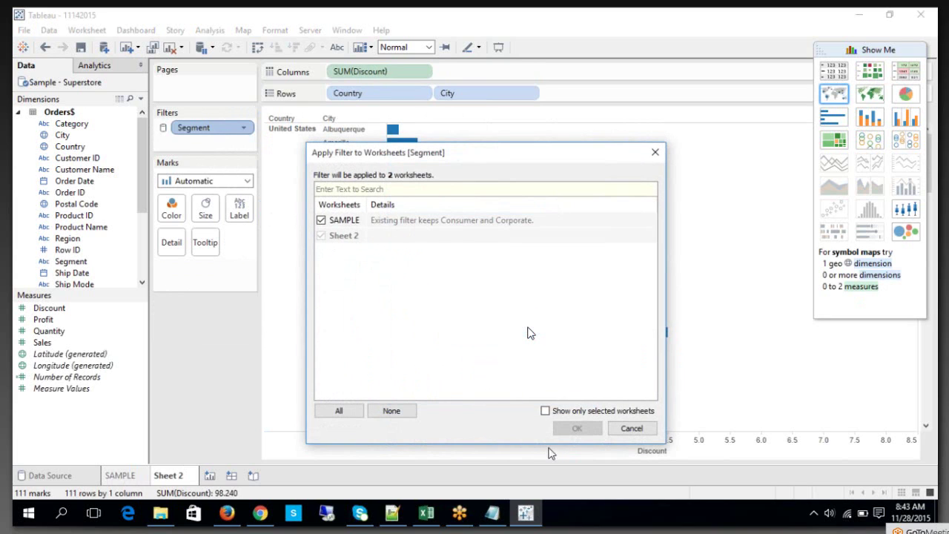
{"action": "left_click", "coordinate": [356, 414]}
{"action": "left_click", "coordinate": [321, 221]}
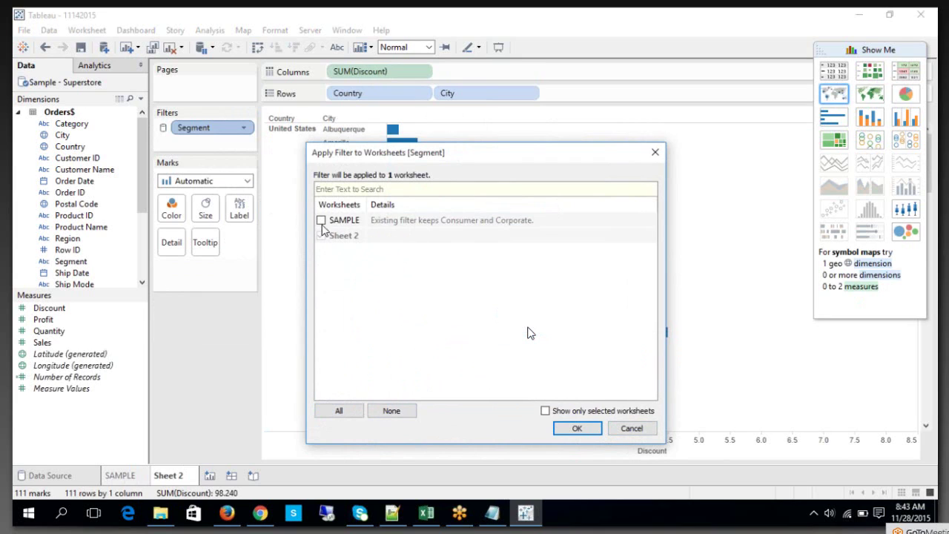
{"action": "left_click", "coordinate": [321, 221]}
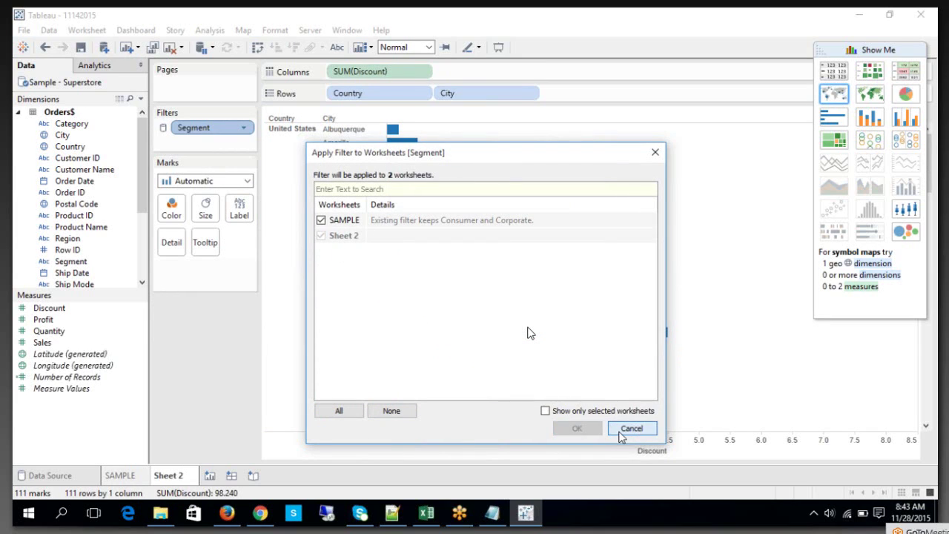
{"action": "left_click", "coordinate": [621, 430]}
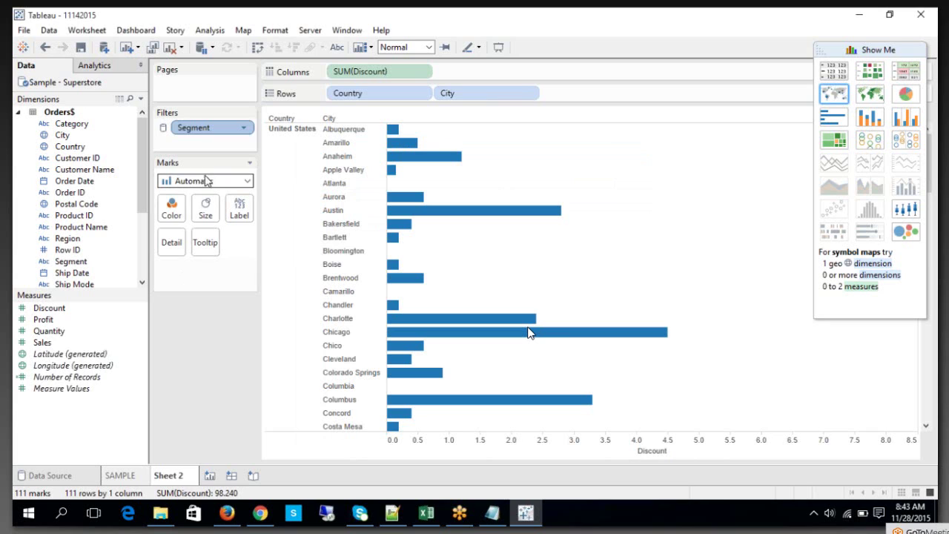
- On SAMPLE, remove Sheet 2 from the Segment filter's selected worksheets
{"action": "left_click", "coordinate": [119, 475]}
{"action": "right_click", "coordinate": [195, 129]}
{"action": "mouse_move", "coordinate": [276, 207]}
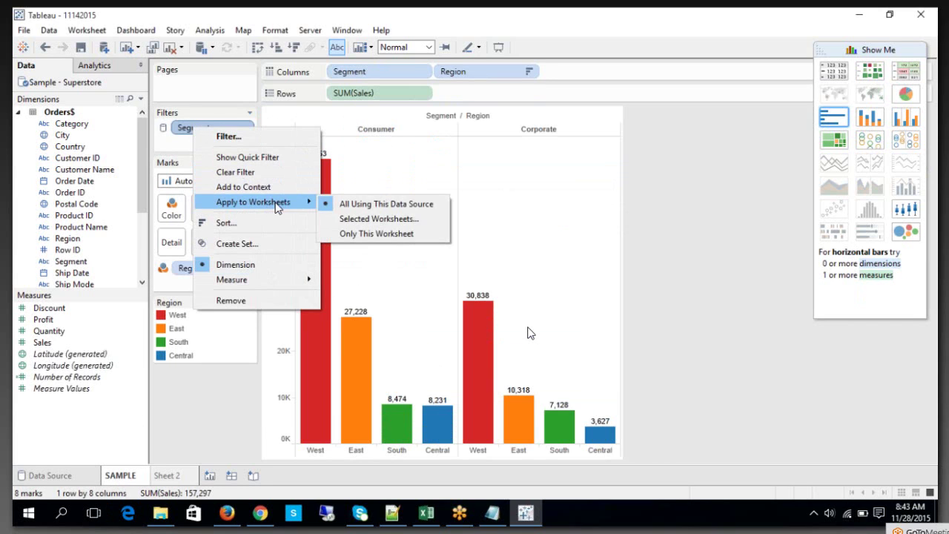
{"action": "left_click", "coordinate": [343, 219]}
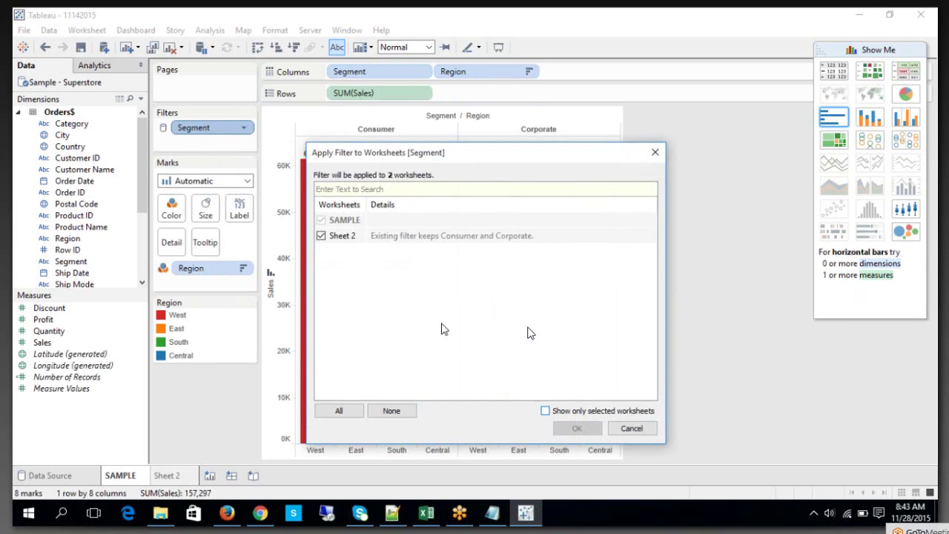
{"action": "left_click", "coordinate": [321, 236]}
{"action": "left_click", "coordinate": [575, 428]}
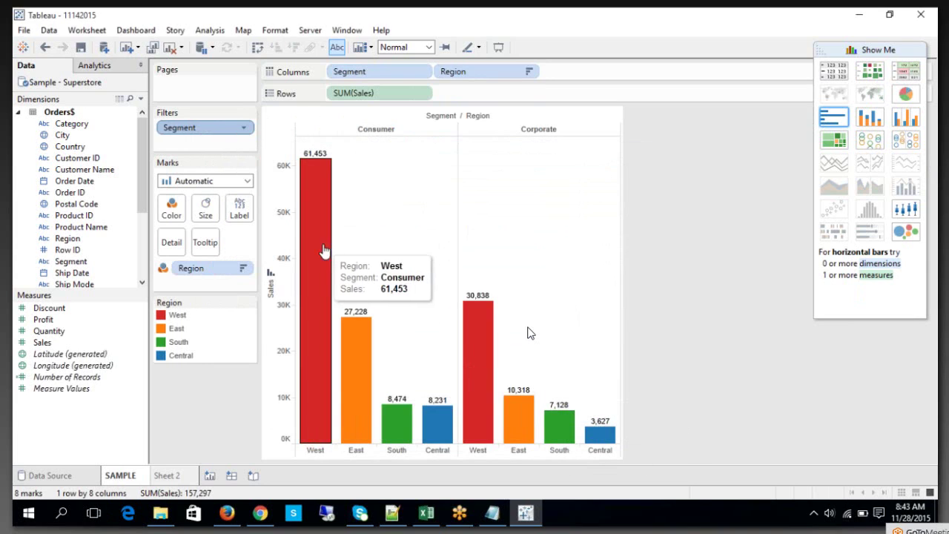
- Re-include Sheet 2 in the Segment filter's worksheets and return to Sheet 2
{"action": "right_click", "coordinate": [206, 129]}
{"action": "mouse_move", "coordinate": [290, 204]}
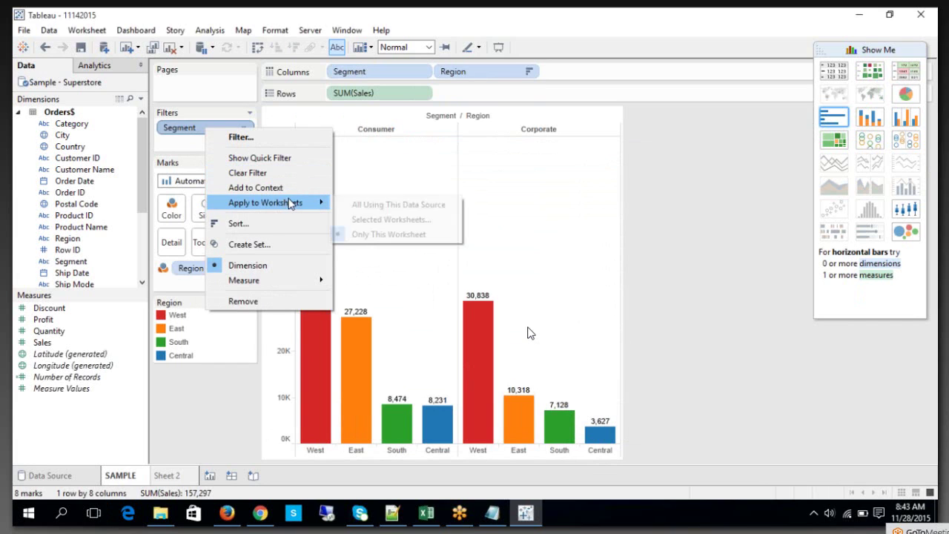
{"action": "left_click", "coordinate": [356, 221]}
{"action": "left_click", "coordinate": [321, 236]}
{"action": "left_click", "coordinate": [575, 428]}
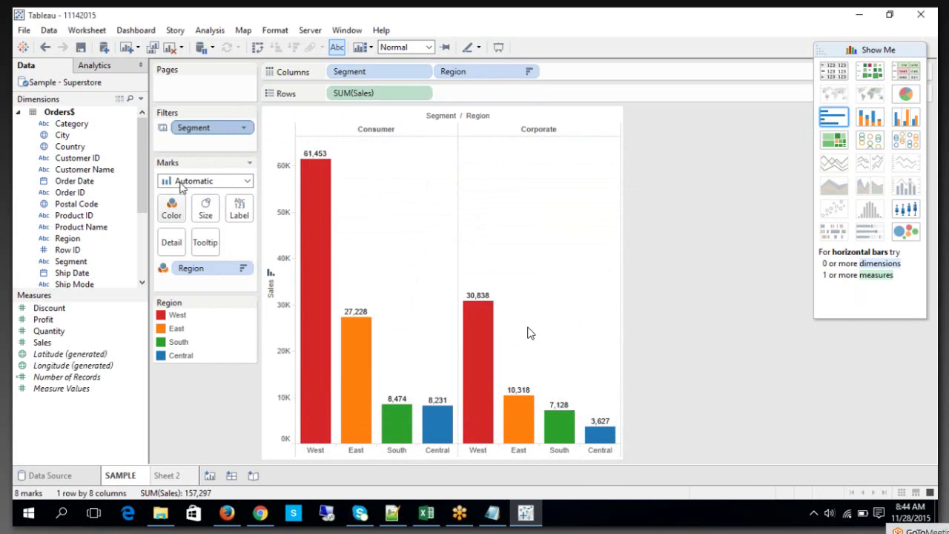
{"action": "left_click", "coordinate": [181, 477]}
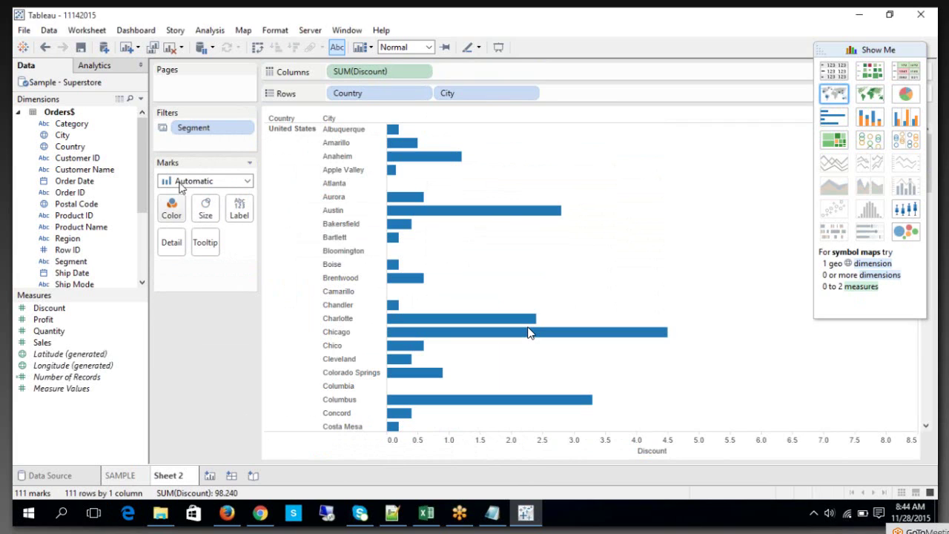
- Set Sheet 2's Segment filter to All Using This Data Source, then add blank Sheet 3
{"action": "right_click", "coordinate": [230, 131]}
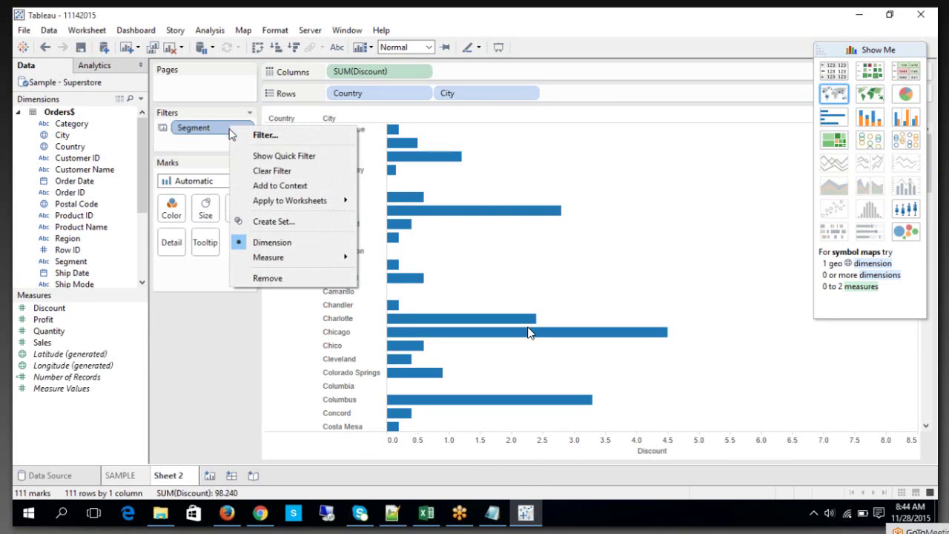
{"action": "mouse_move", "coordinate": [312, 202]}
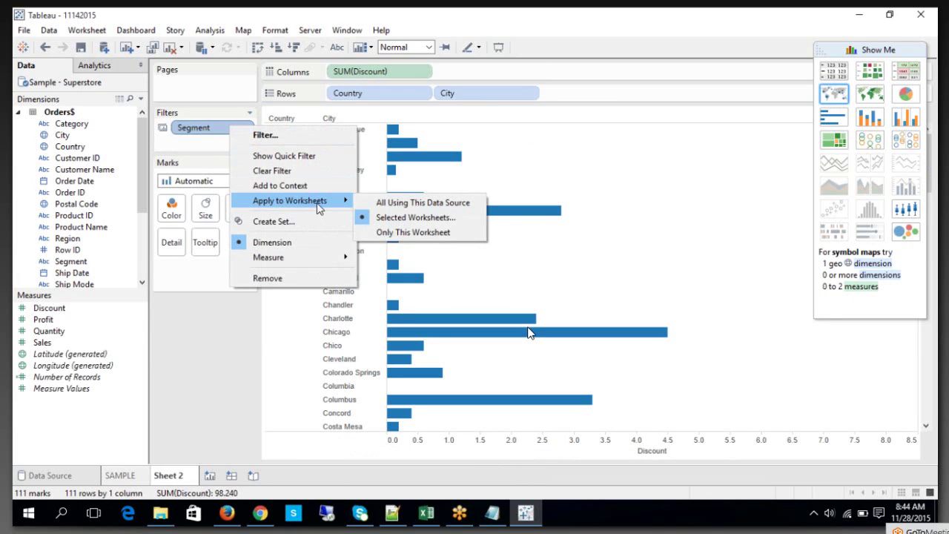
{"action": "left_click", "coordinate": [378, 203]}
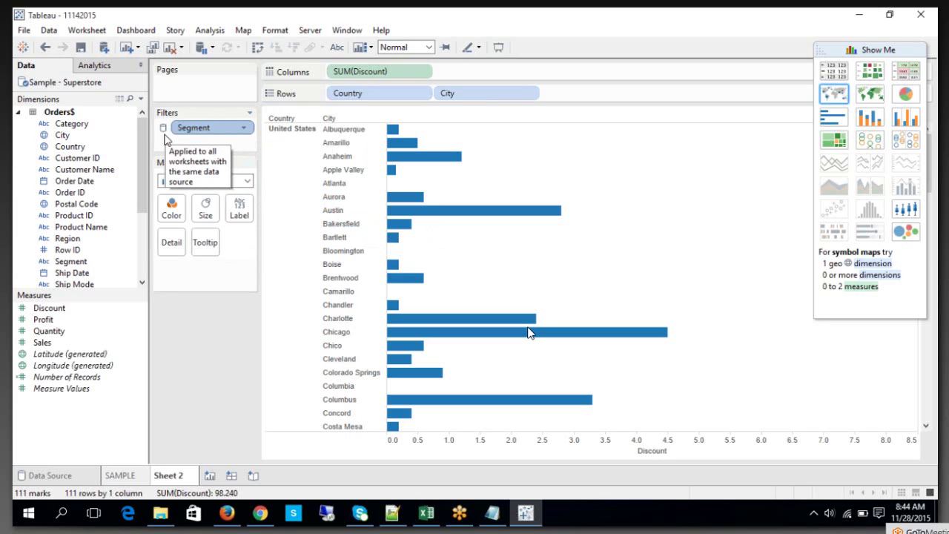
{"action": "left_click", "coordinate": [215, 481]}
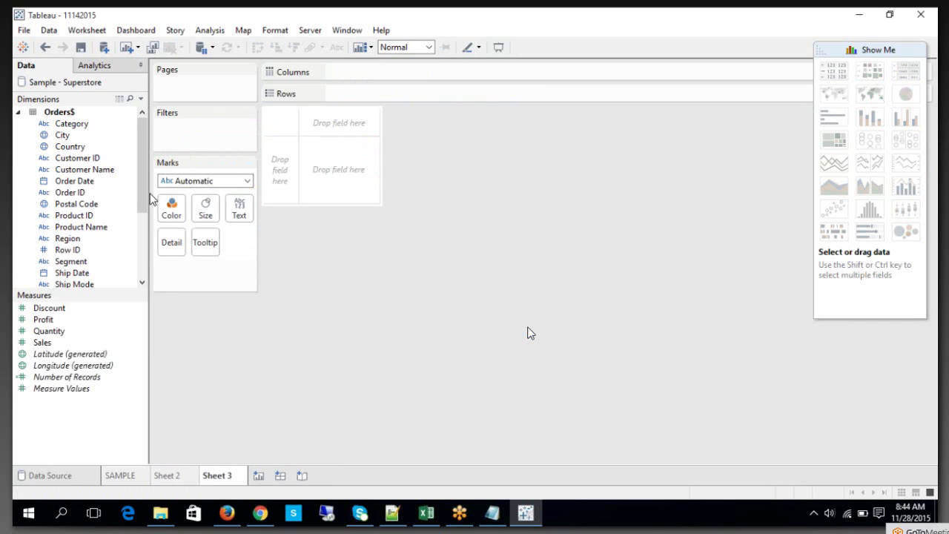
- Put Category and Segment on Rows, drop Category so only Segment remains, then go to Excel
{"action": "mouse_move", "coordinate": [75, 123]}
{"action": "left_mouse_down"}
{"action": "mouse_move", "coordinate": [106, 136]}
{"action": "mouse_move", "coordinate": [351, 98]}
{"action": "left_mouse_up"}
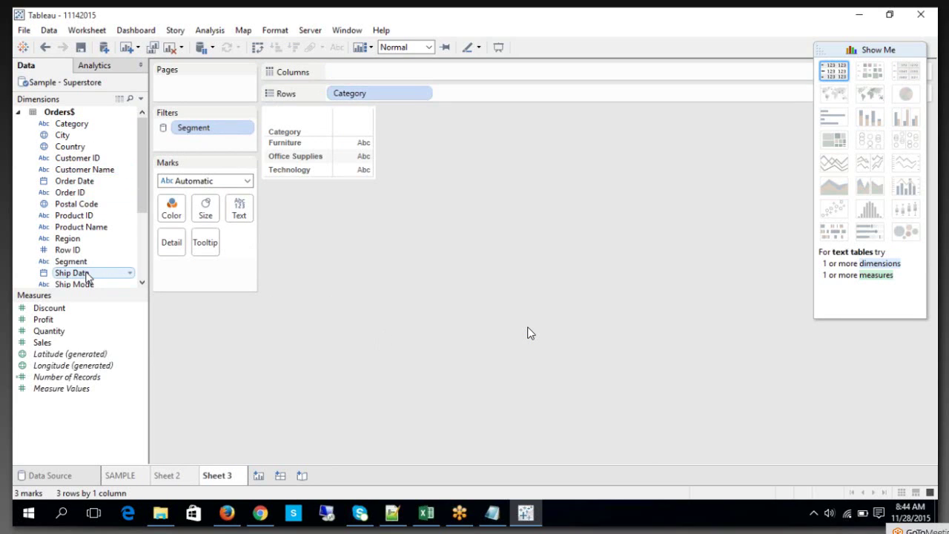
{"action": "left_click_drag", "start_coordinate": [71, 261], "coordinate": [457, 100]}
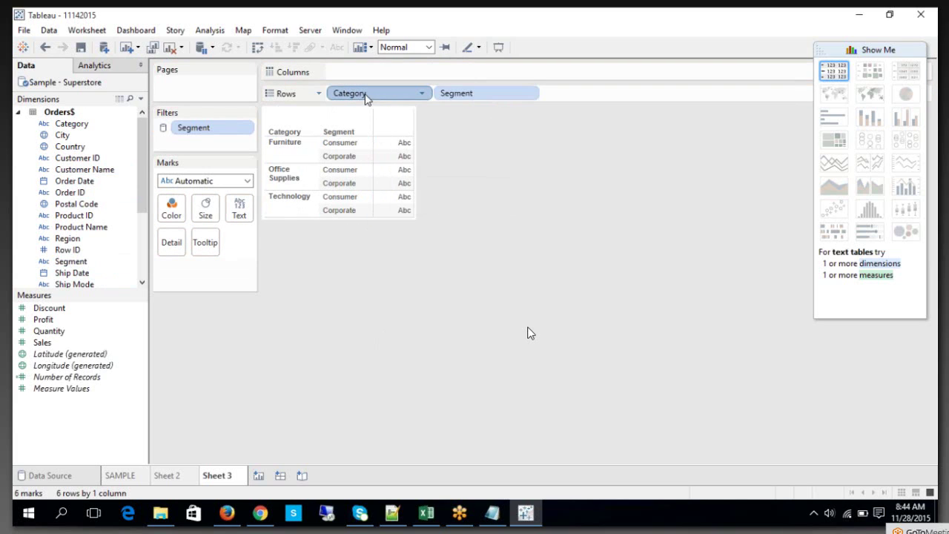
{"action": "left_click_drag", "start_coordinate": [365, 97], "coordinate": [394, 220]}
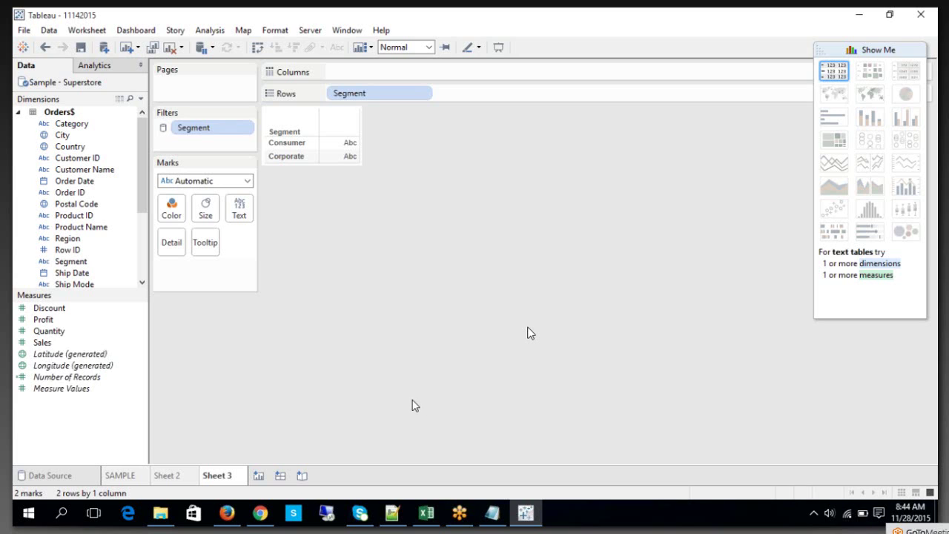
{"action": "left_click", "coordinate": [425, 513]}
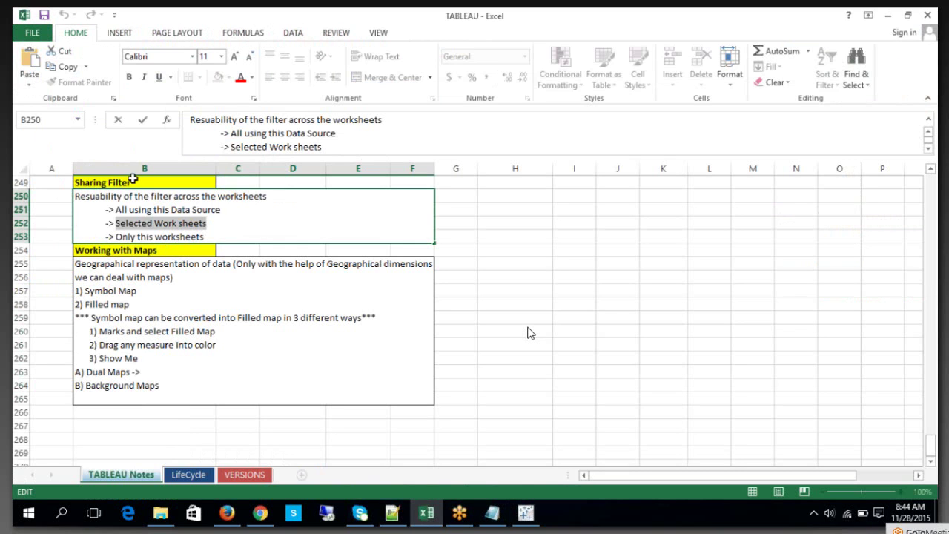
- Read the Sharing Filter heading in cell B249 and the nearby notes, then return to Tableau
{"action": "double_click", "coordinate": [132, 181]}
{"action": "left_click_drag", "start_coordinate": [132, 181], "coordinate": [65, 181]}
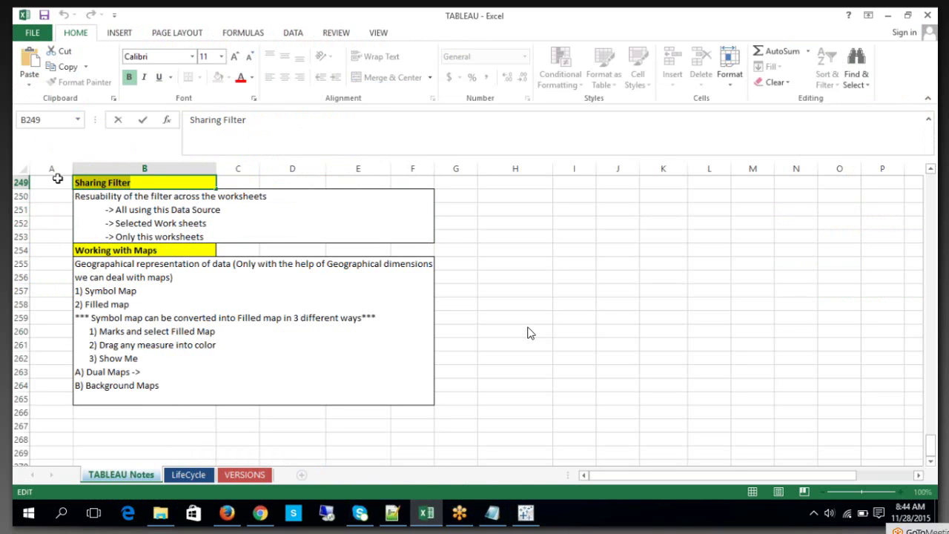
{"action": "left_click", "coordinate": [597, 331]}
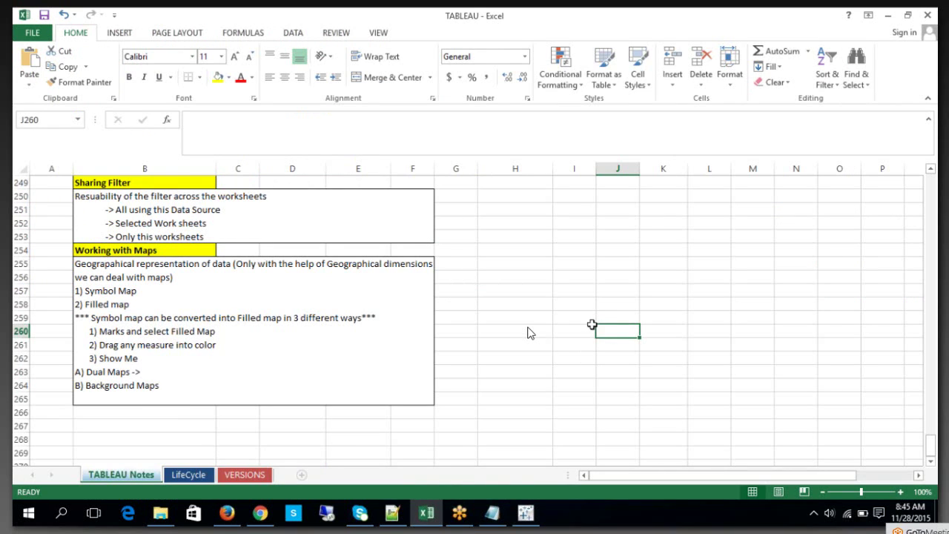
{"action": "scroll", "coordinate": [528, 333], "scroll_direction": "up", "scroll_amount": 1}
{"action": "scroll", "coordinate": [528, 333], "scroll_direction": "down", "scroll_amount": 1}
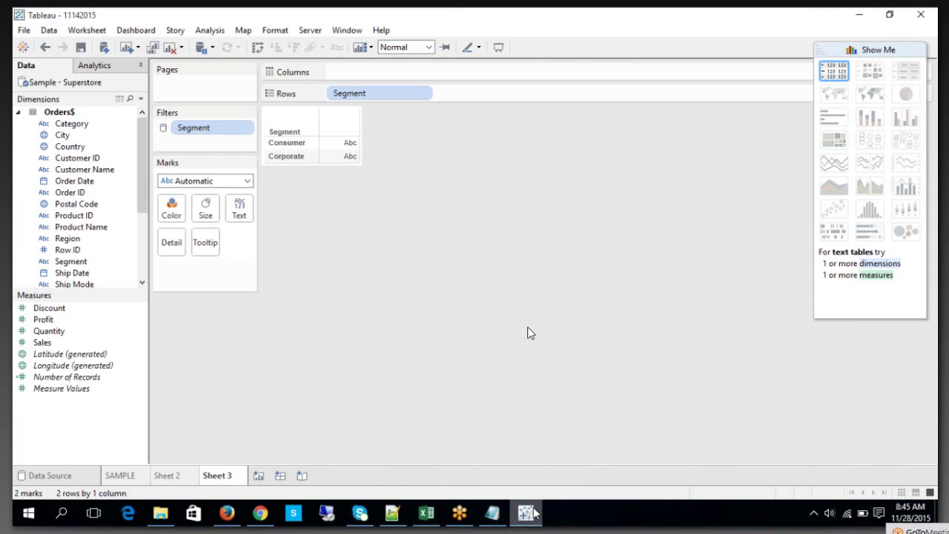
{"action": "left_click", "coordinate": [534, 510]}
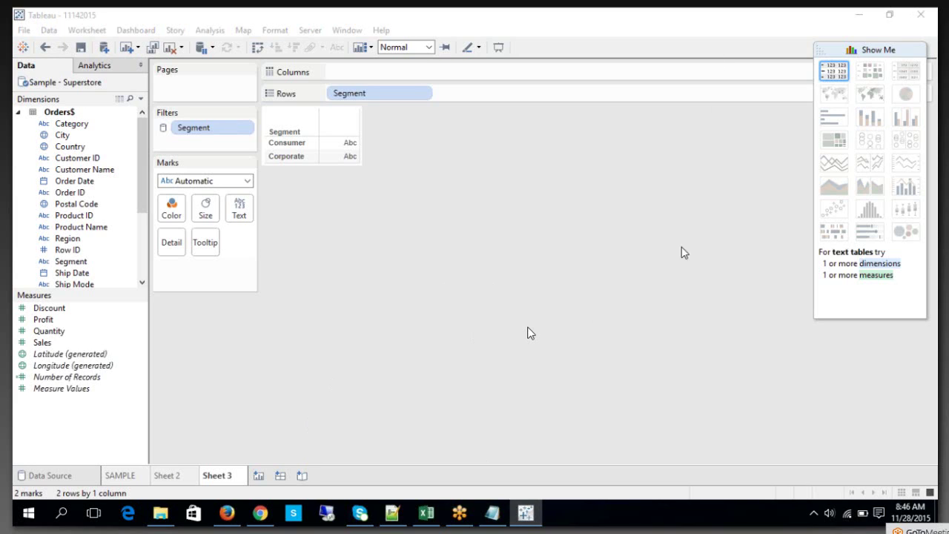
- View the Sample - Superstore data source page
{"action": "left_click", "coordinate": [78, 476]}
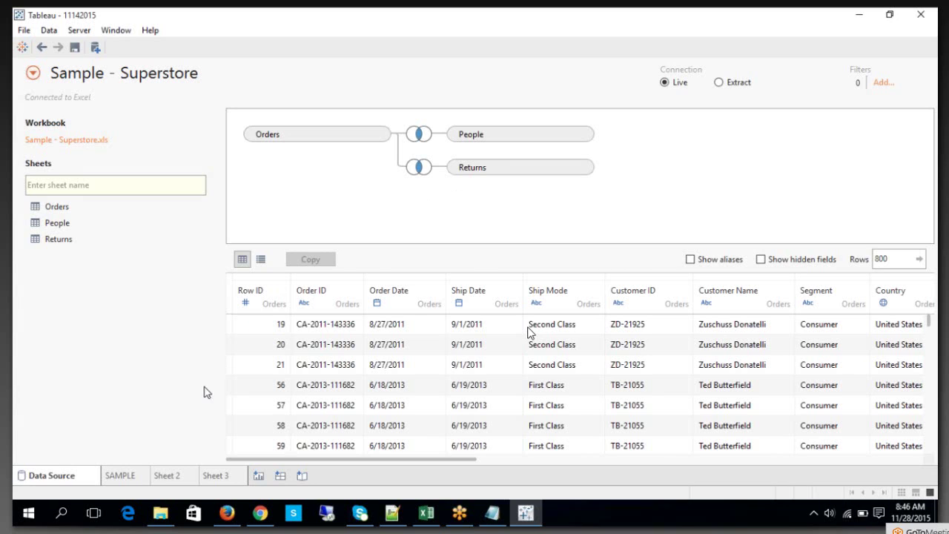
- Return to the SAMPLE worksheet's Sales by Segment and Region chart
{"action": "left_click", "coordinate": [128, 480]}
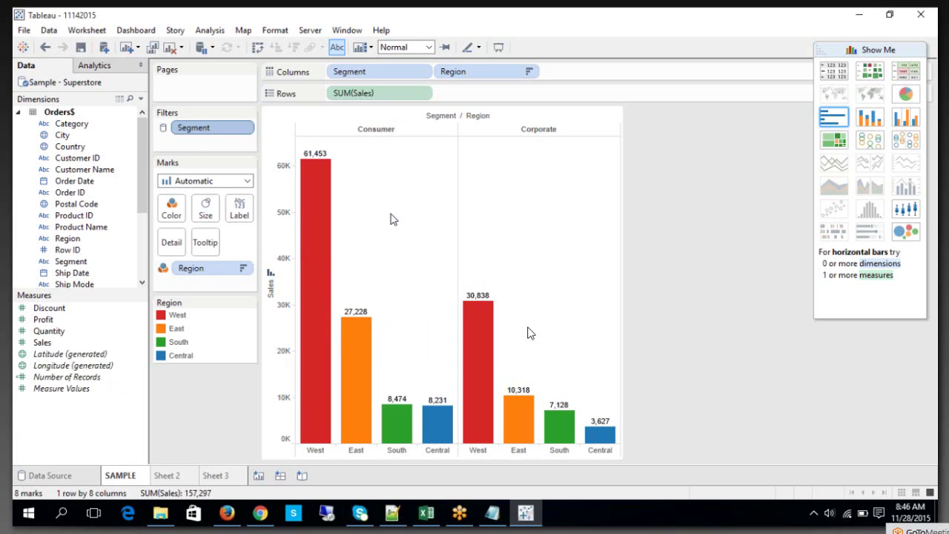
- On Sheet 2, check the Segment filter's Apply to Worksheets setting without changing it
{"action": "left_click", "coordinate": [166, 475]}
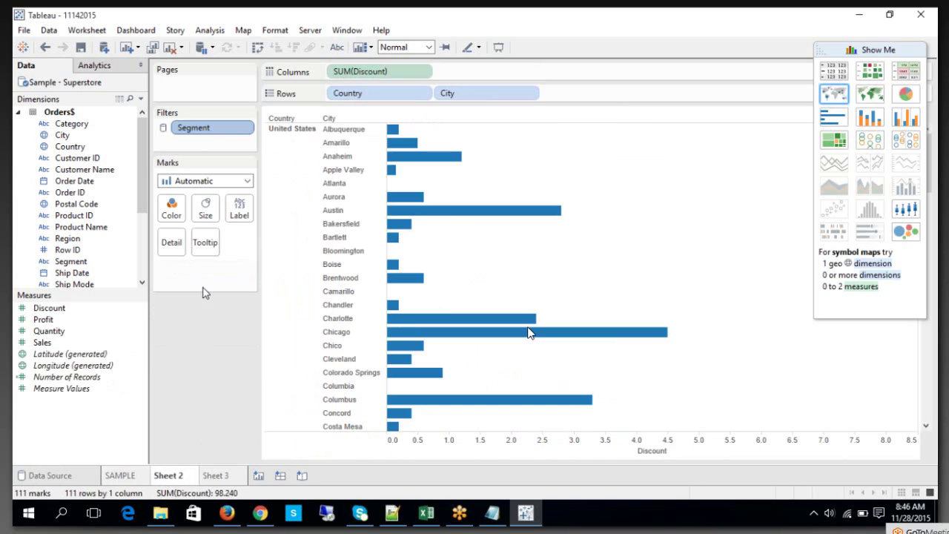
{"action": "right_click", "coordinate": [217, 134]}
{"action": "mouse_move", "coordinate": [297, 206]}
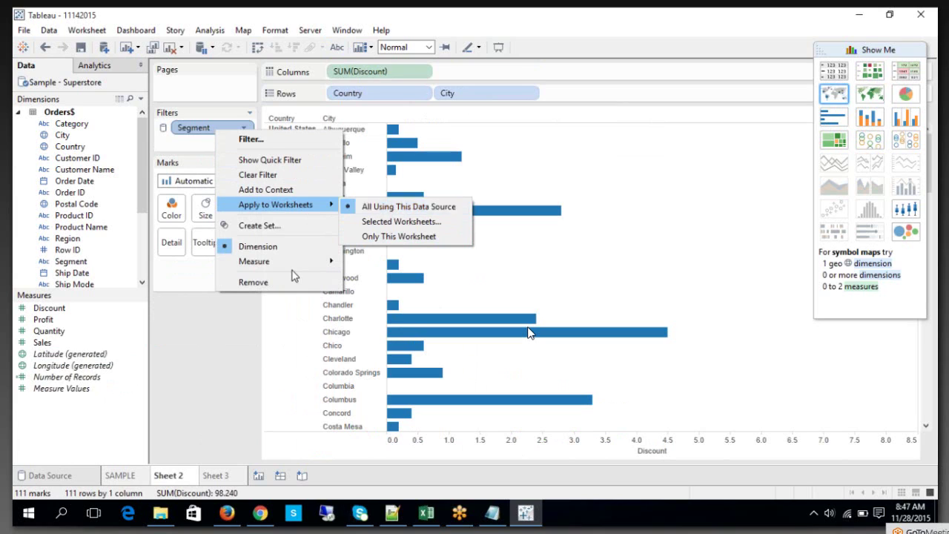
{"action": "left_click", "coordinate": [239, 334]}
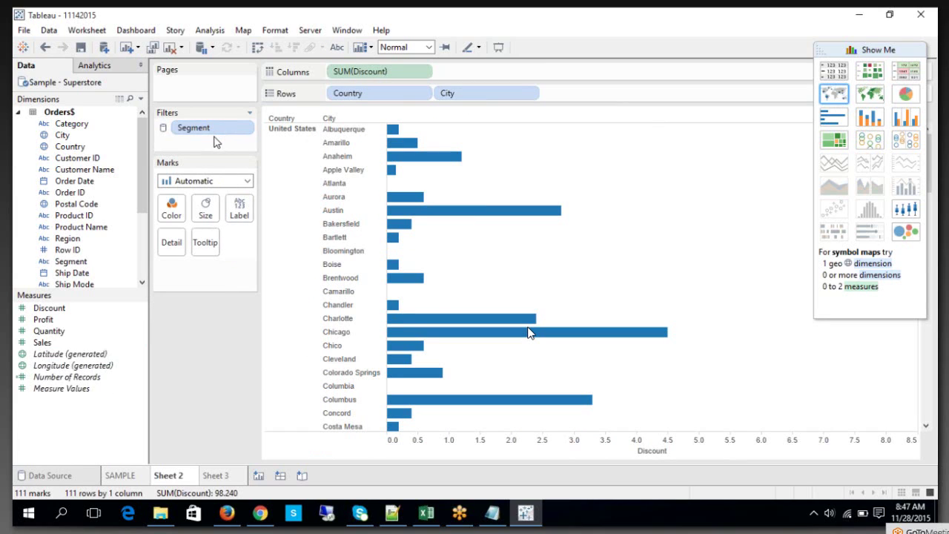